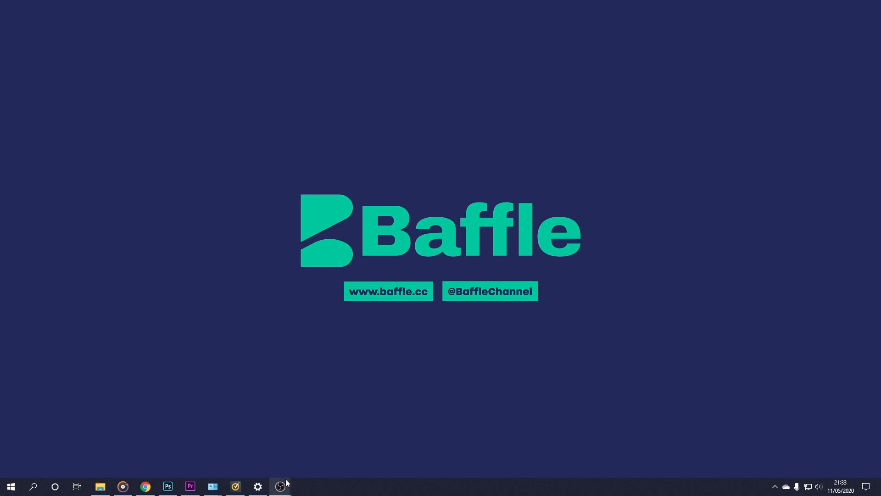
- Open OBS and add a new Display Capture source showing Display 1 with cursor capture enabled
{"action": "mouse_move", "coordinate": [286, 483]}
{"action": "left_click", "coordinate": [254, 452]}
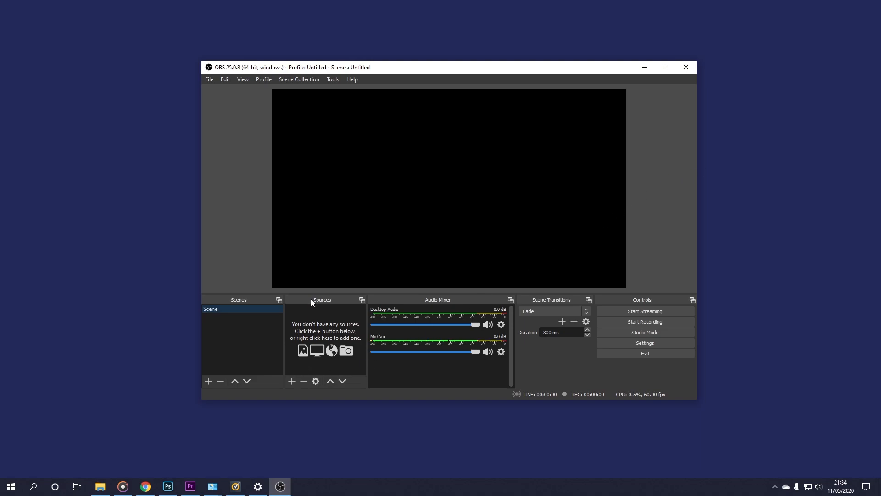
{"action": "left_click", "coordinate": [292, 381]}
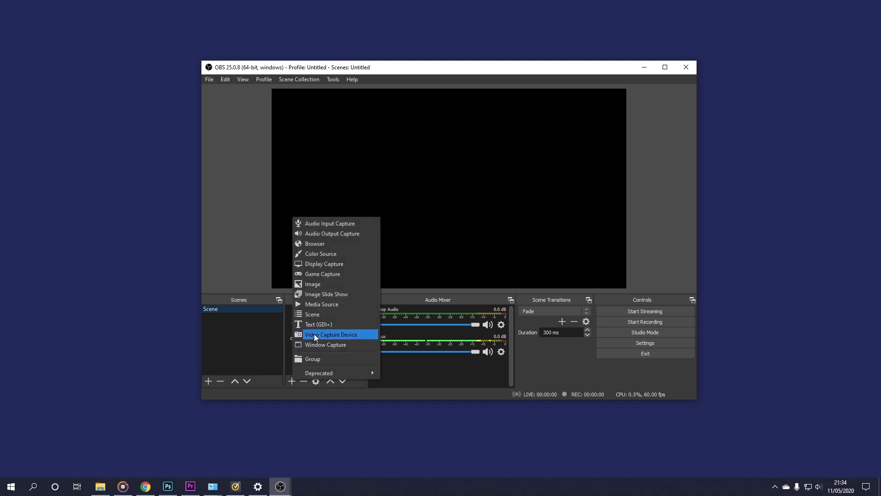
{"action": "left_click", "coordinate": [329, 263]}
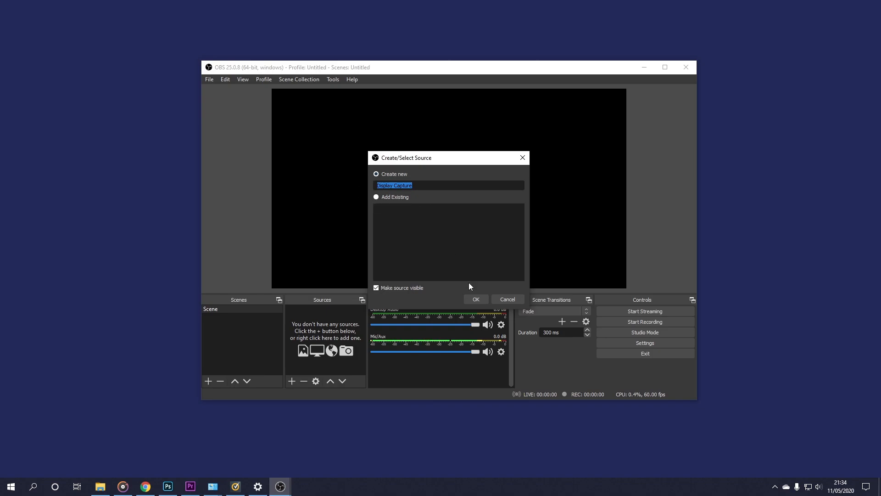
{"action": "left_click", "coordinate": [477, 299]}
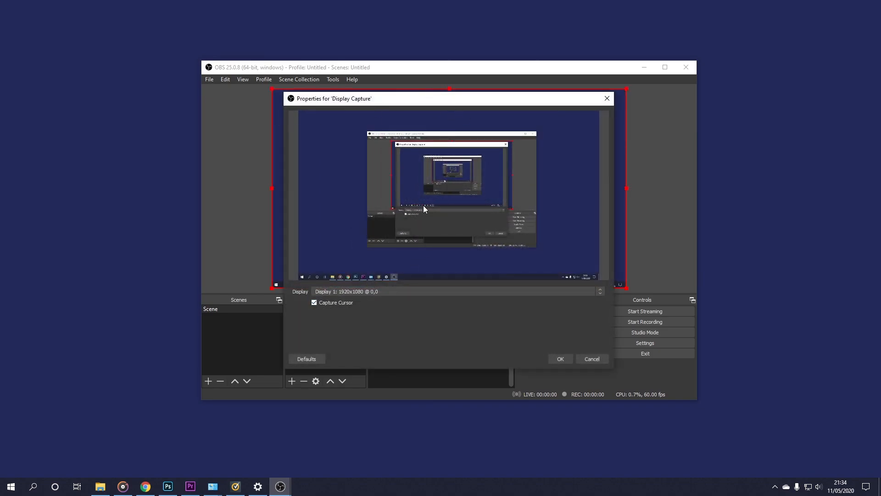
{"action": "left_click", "coordinate": [318, 293]}
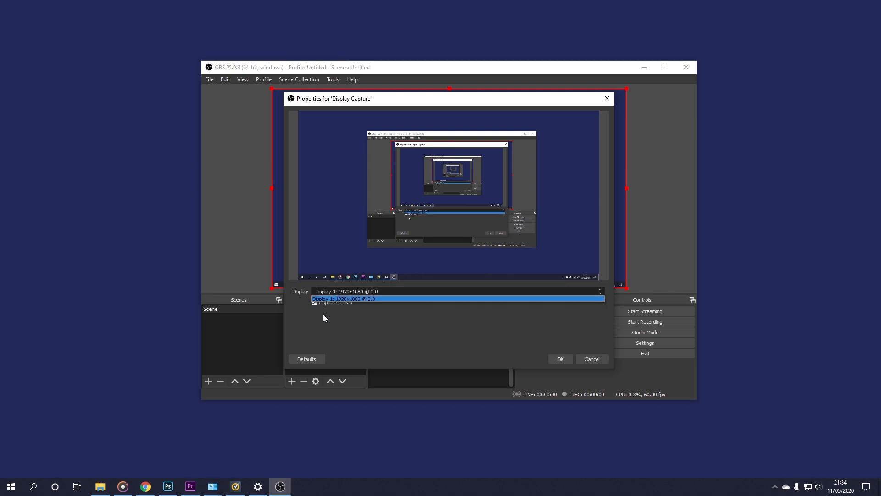
{"action": "left_click", "coordinate": [384, 311]}
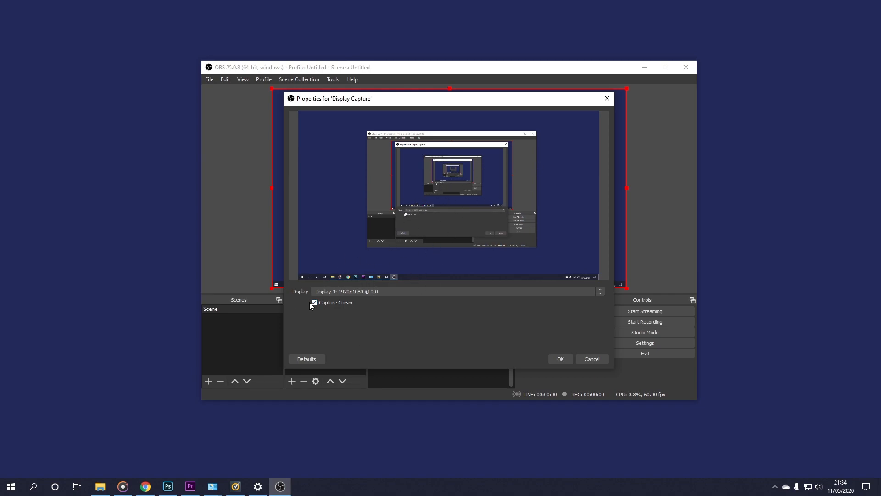
{"action": "left_click", "coordinate": [556, 363]}
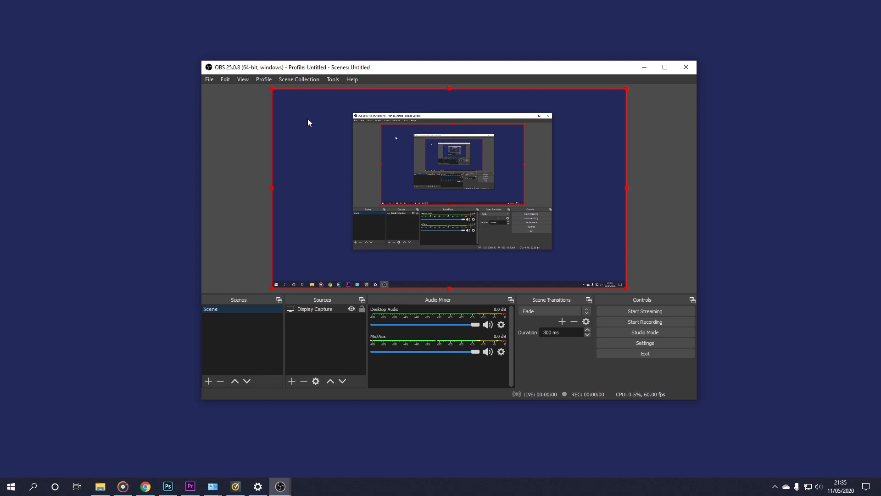
- Add a new Video Capture Device source using the Logitech HD Webcam C270
{"action": "left_click", "coordinate": [291, 384]}
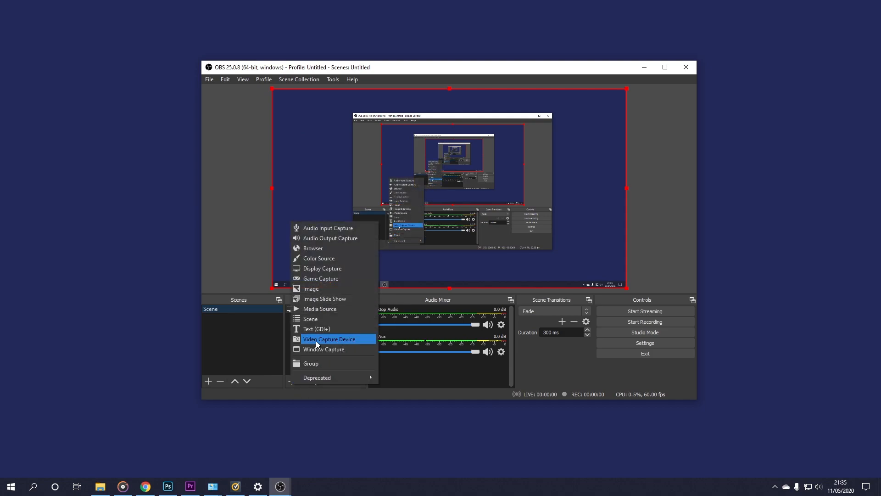
{"action": "left_click", "coordinate": [317, 343]}
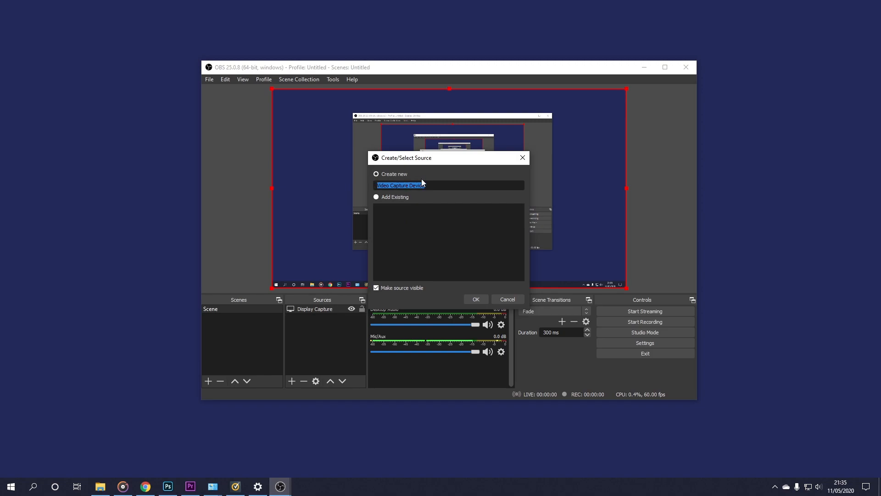
{"action": "left_click", "coordinate": [480, 299]}
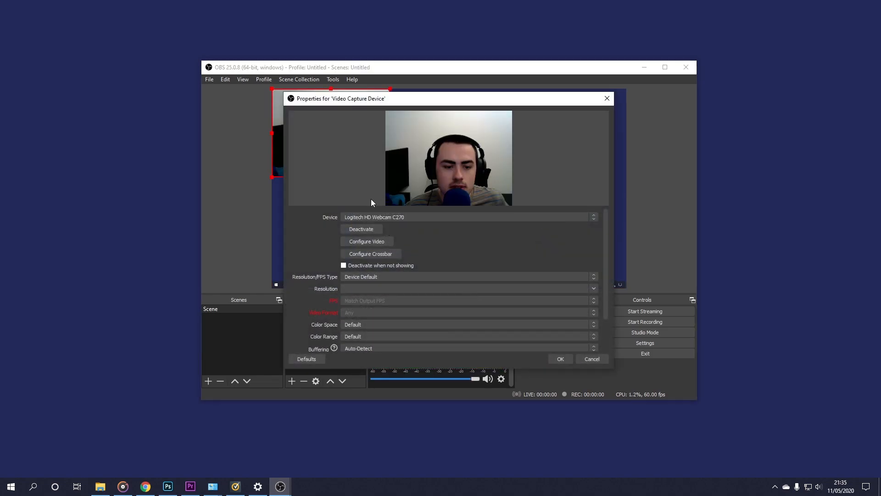
{"action": "left_click", "coordinate": [351, 218]}
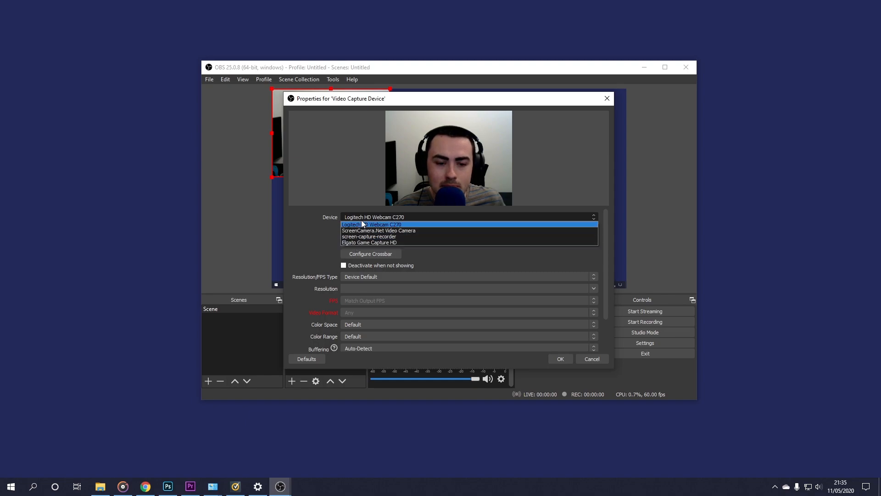
{"action": "left_click", "coordinate": [316, 232]}
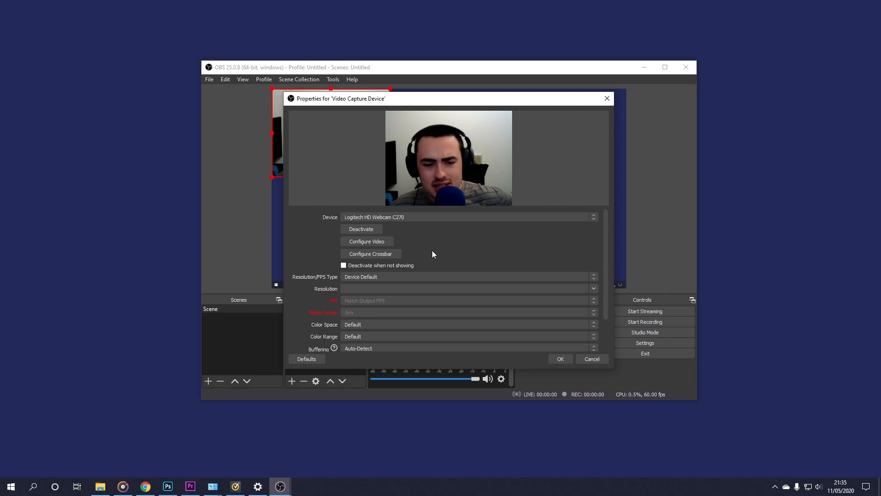
- Open the webcam's video configuration, review its advanced settings, and save the webcam properties
{"action": "left_click", "coordinate": [383, 242]}
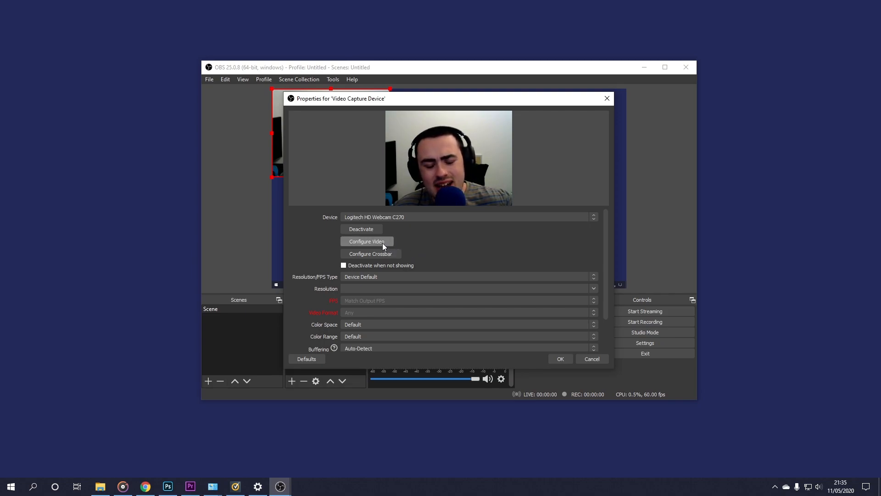
{"action": "left_click_drag", "start_coordinate": [390, 90], "coordinate": [621, 100]}
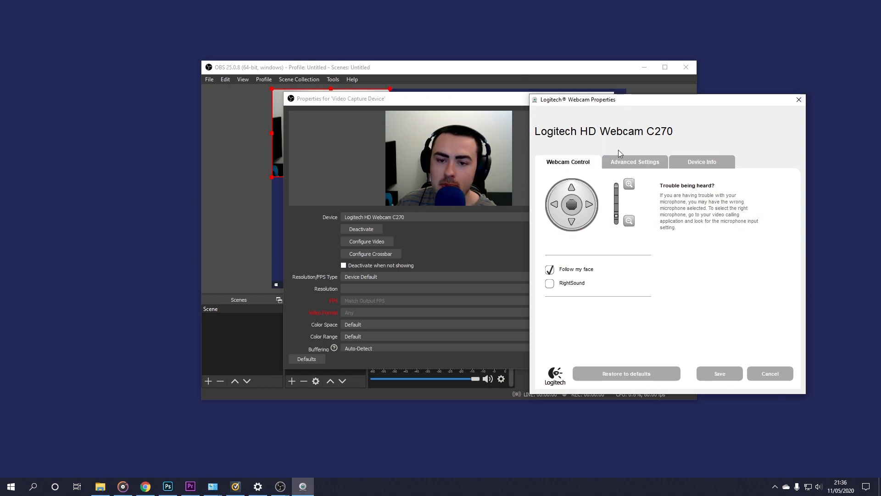
{"action": "left_click", "coordinate": [632, 161]}
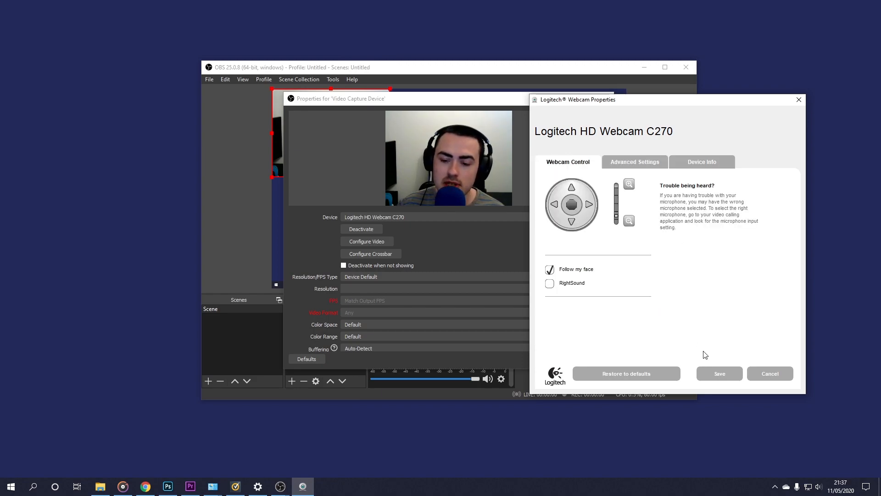
{"action": "left_click", "coordinate": [720, 373]}
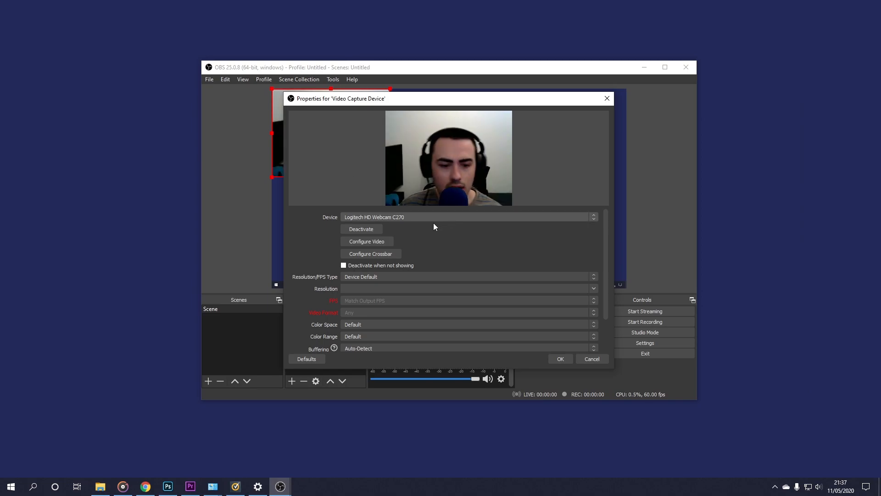
- Set the webcam source's resolution type to Custom and its resolution to 1280x960
{"action": "left_click", "coordinate": [367, 276]}
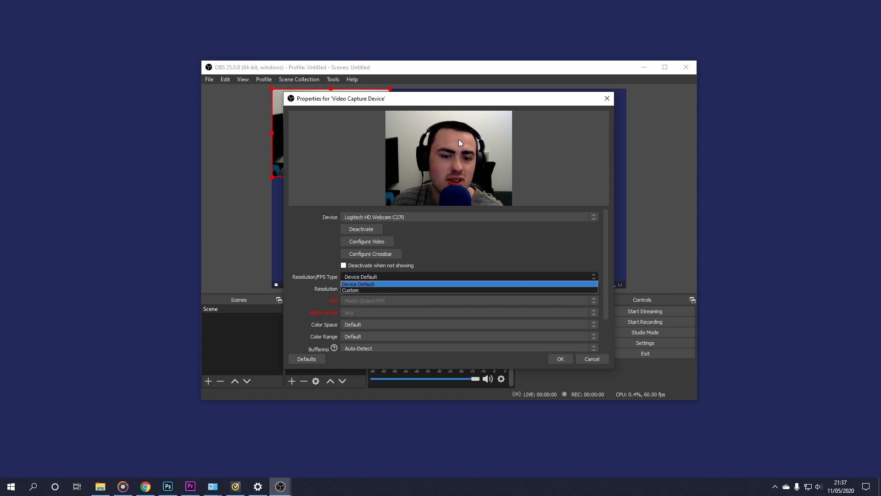
{"action": "left_click", "coordinate": [355, 289]}
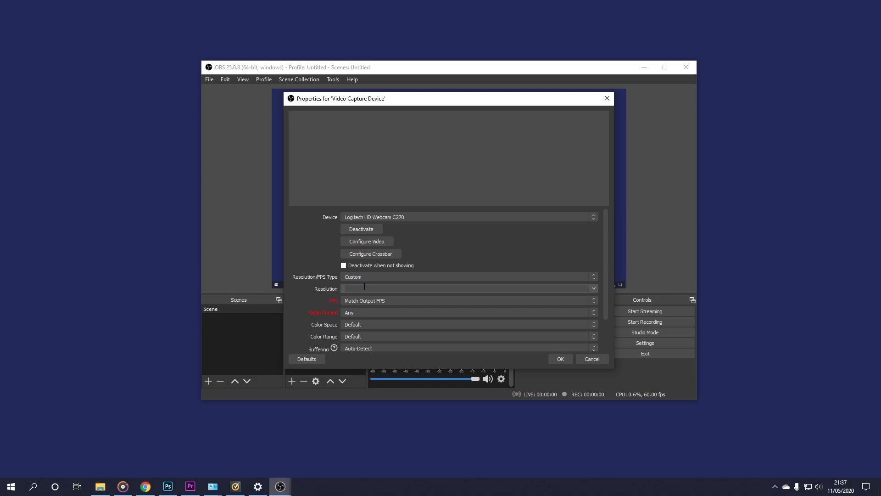
{"action": "left_click", "coordinate": [594, 288]}
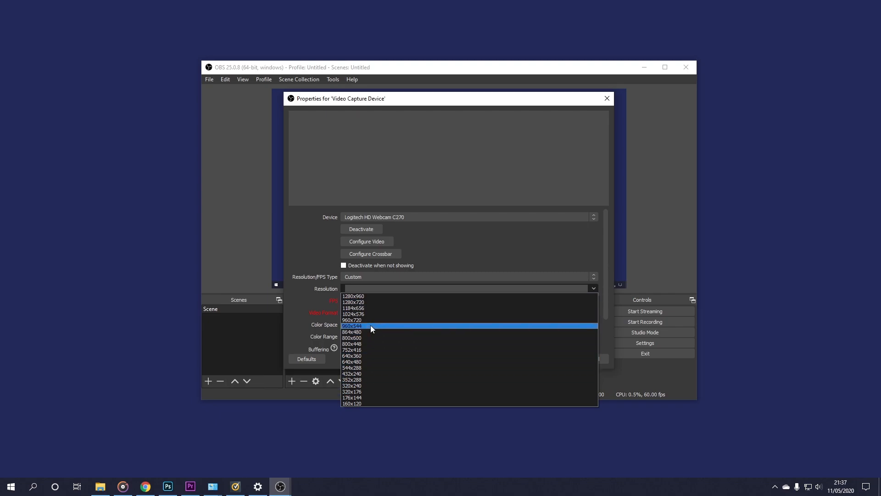
{"action": "left_click", "coordinate": [370, 296]}
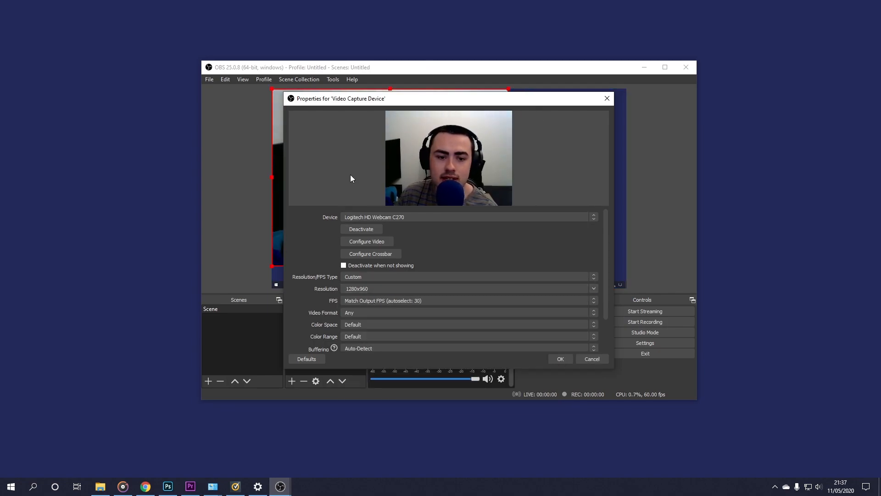
- Try the webcam source at 1280x720 to compare the framing, and return it to 1280x960
{"action": "left_click_drag", "start_coordinate": [429, 99], "coordinate": [434, 121]}
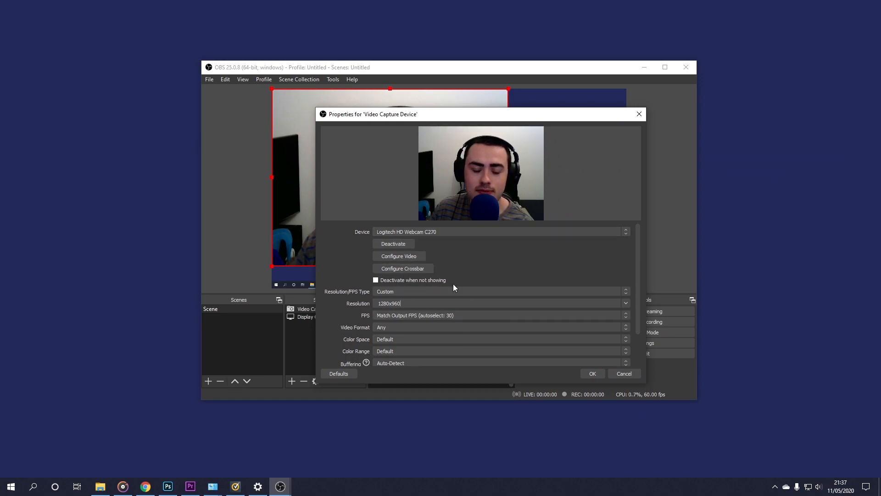
{"action": "left_click", "coordinate": [626, 303]}
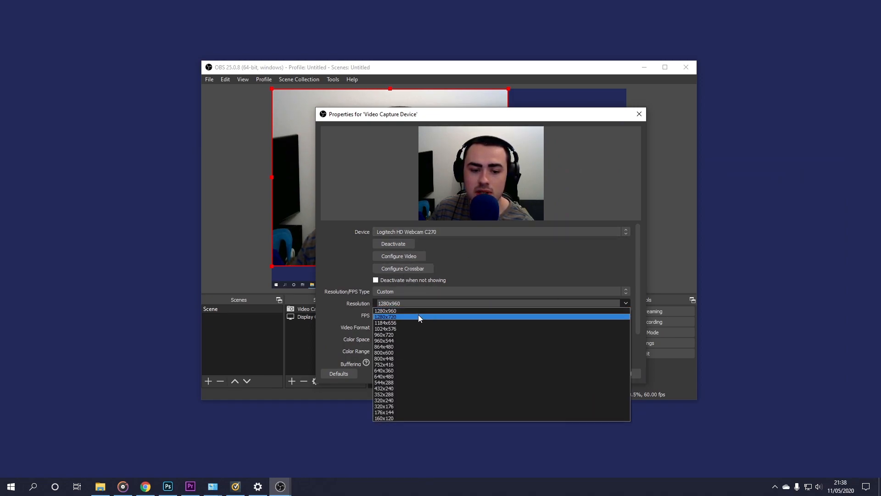
{"action": "left_click", "coordinate": [417, 315]}
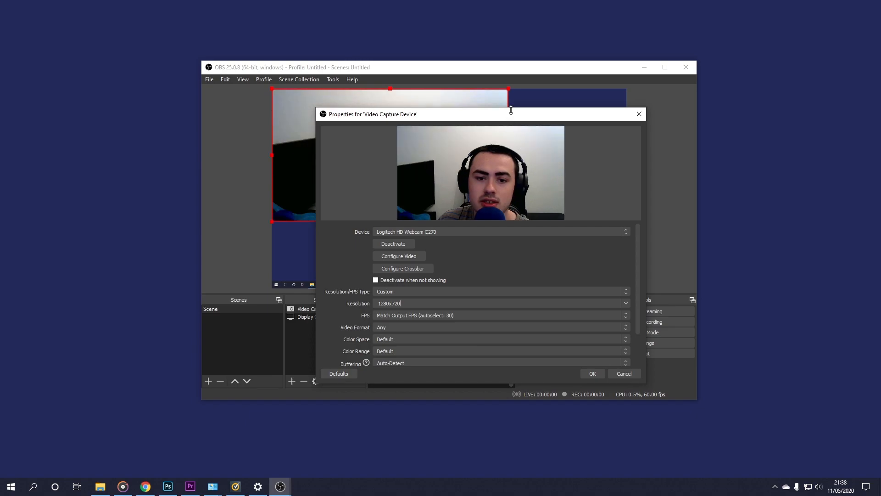
{"action": "left_click_drag", "start_coordinate": [512, 119], "coordinate": [629, 131]}
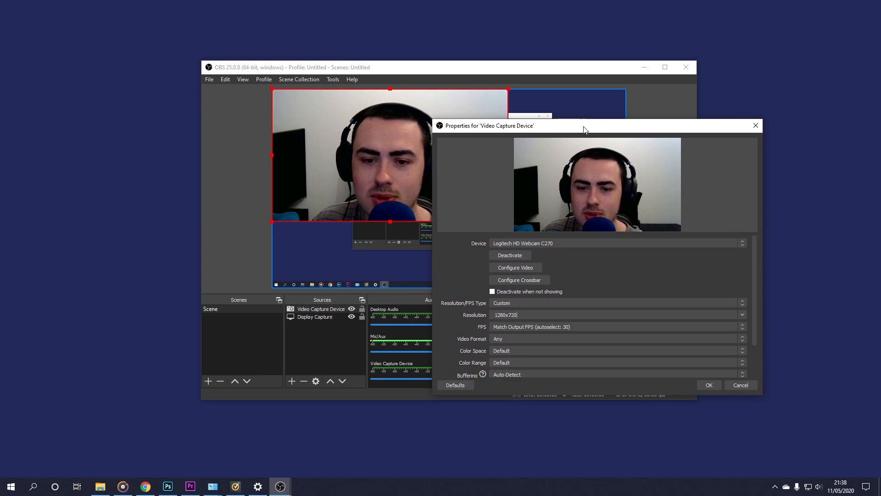
{"action": "left_click", "coordinate": [741, 314]}
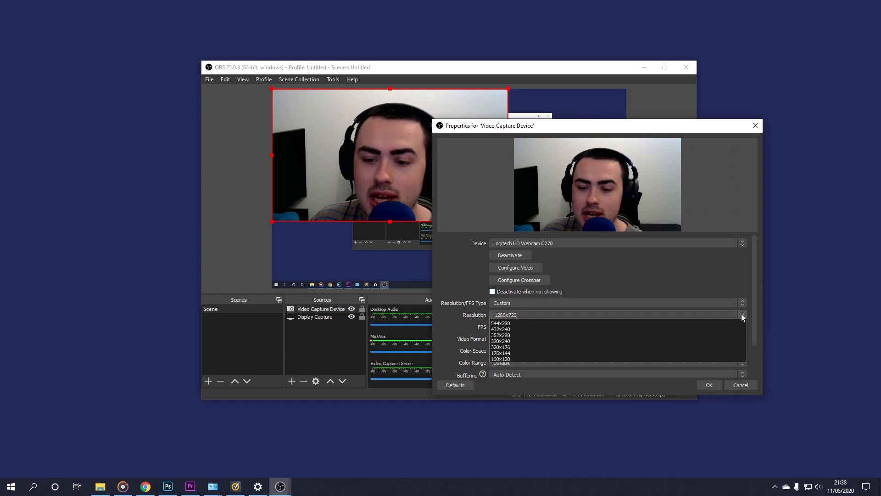
{"action": "left_click", "coordinate": [712, 321]}
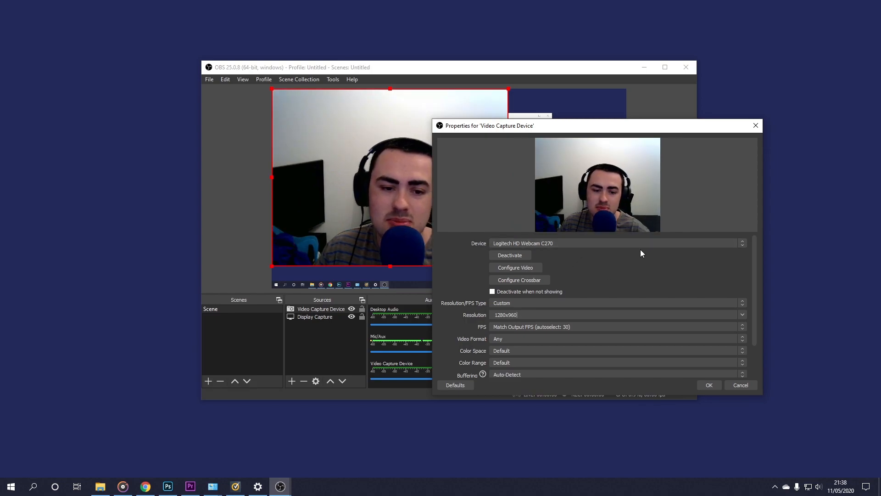
- Set the webcam source's FPS to 30 and its color space to 709
{"action": "left_click", "coordinate": [738, 330]}
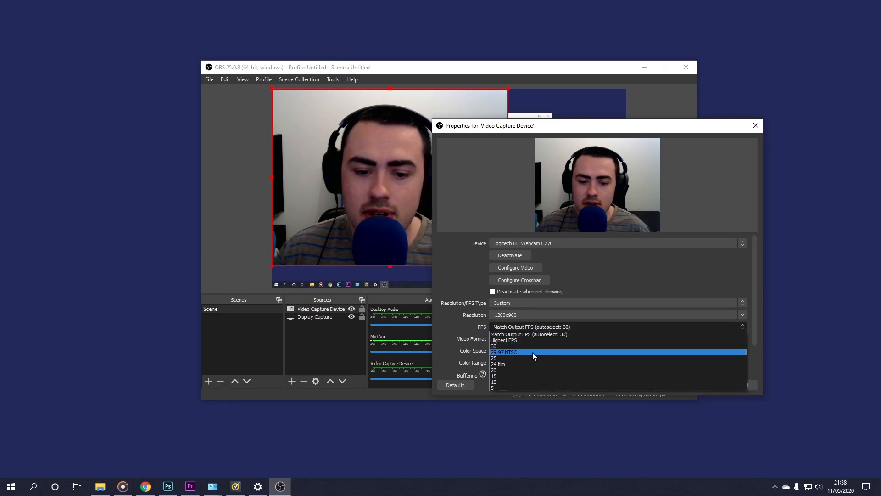
{"action": "left_click", "coordinate": [511, 345]}
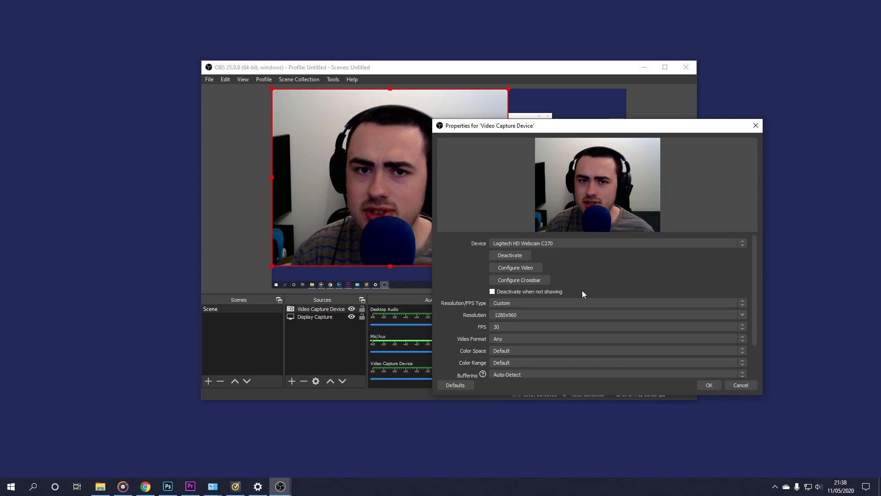
{"action": "scroll", "coordinate": [751, 298], "scroll_direction": "down", "scroll_amount": 1}
{"action": "scroll", "coordinate": [750, 299], "scroll_direction": "down", "scroll_amount": 1}
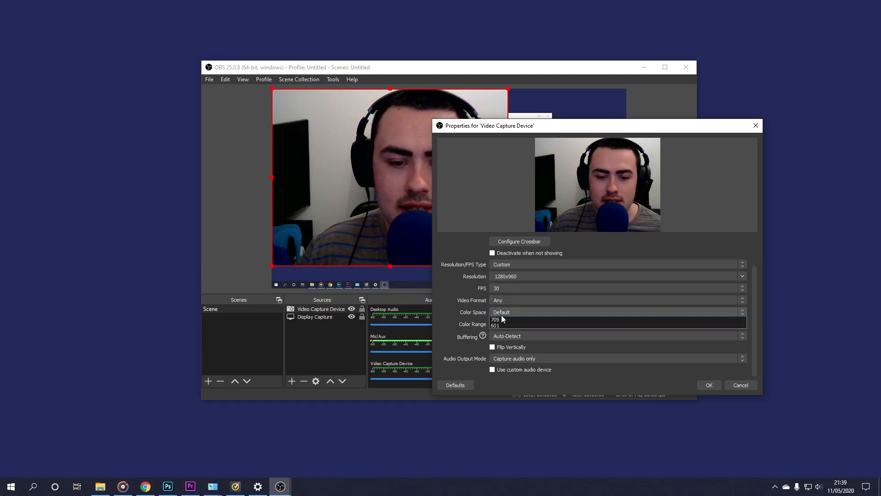
{"action": "left_click", "coordinate": [501, 314]}
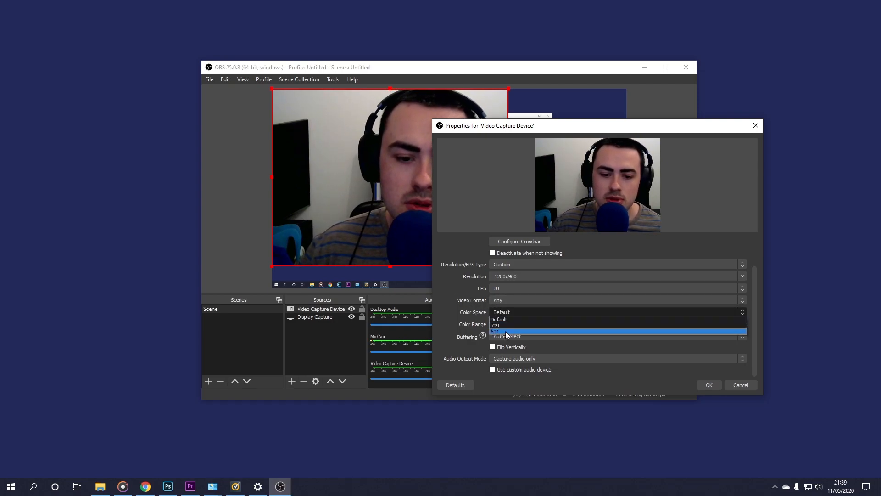
{"action": "left_click", "coordinate": [505, 326]}
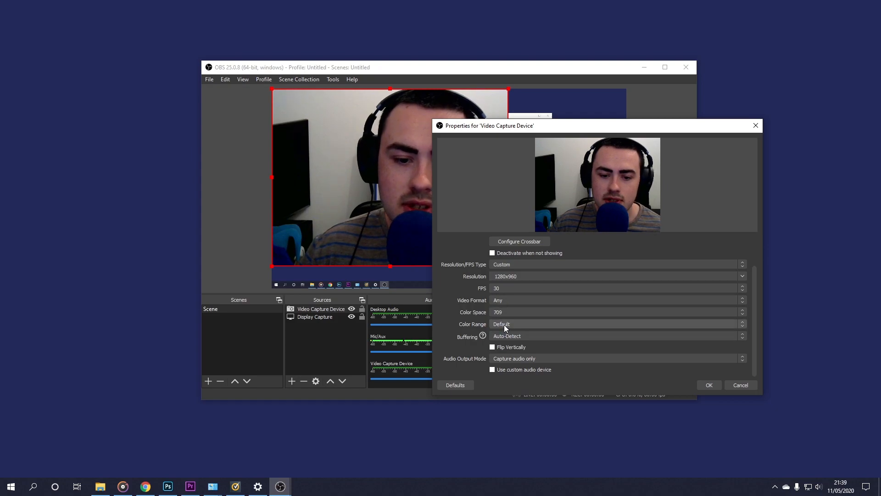
- Set the webcam source's color range to Full and disable its buffering
{"action": "left_click", "coordinate": [504, 324]}
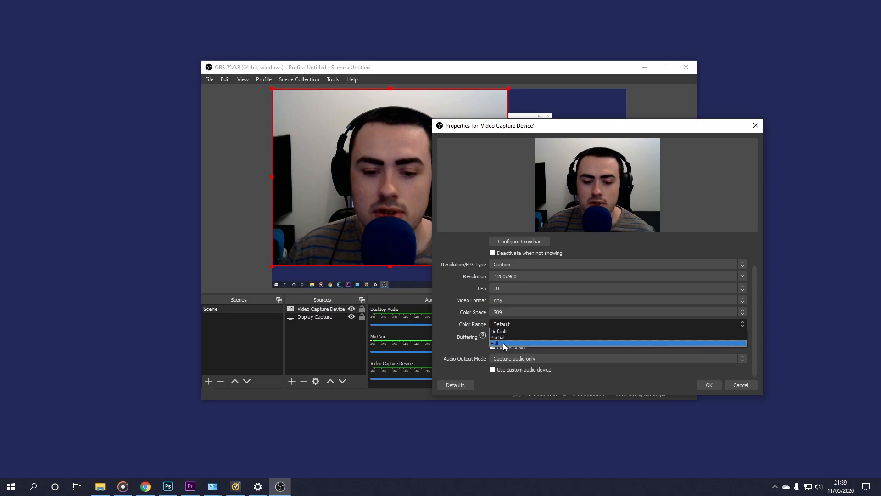
{"action": "left_click", "coordinate": [503, 343]}
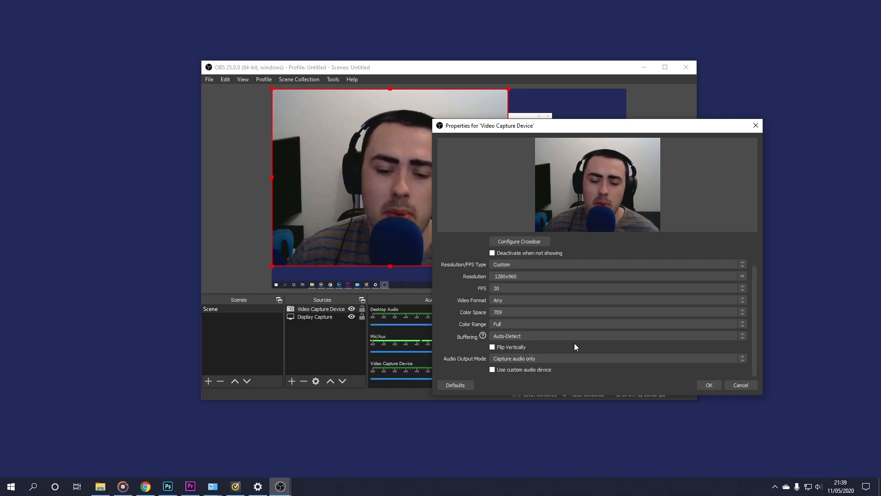
{"action": "left_click", "coordinate": [519, 337]}
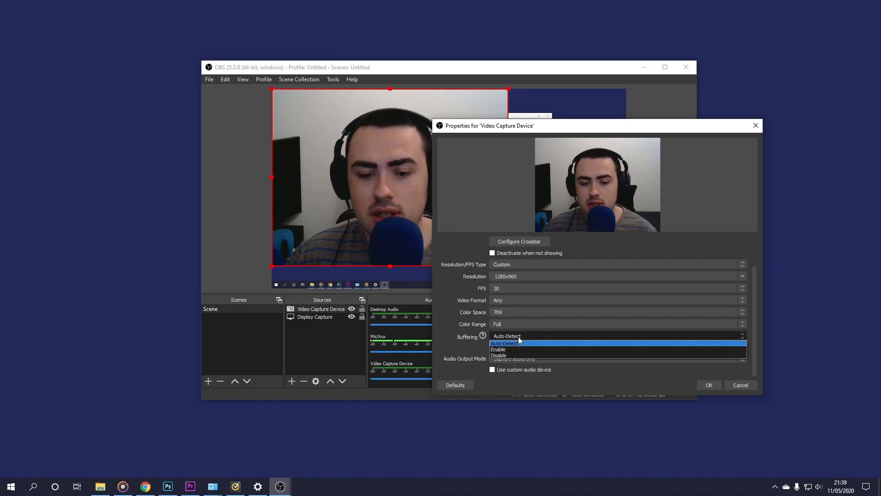
{"action": "left_click", "coordinate": [506, 354]}
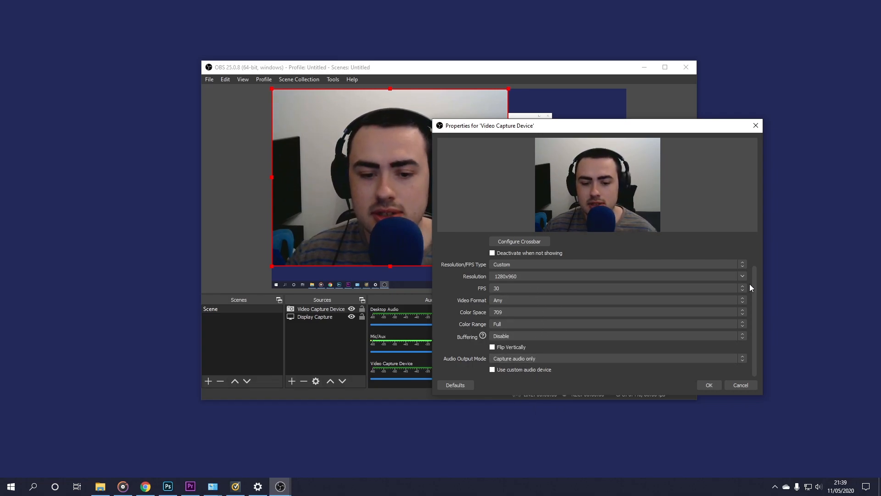
- Apply the webcam source's properties and shrink the webcam image to about a fifth of the canvas width in the canvas's upper-left corner
{"action": "left_click", "coordinate": [492, 348]}
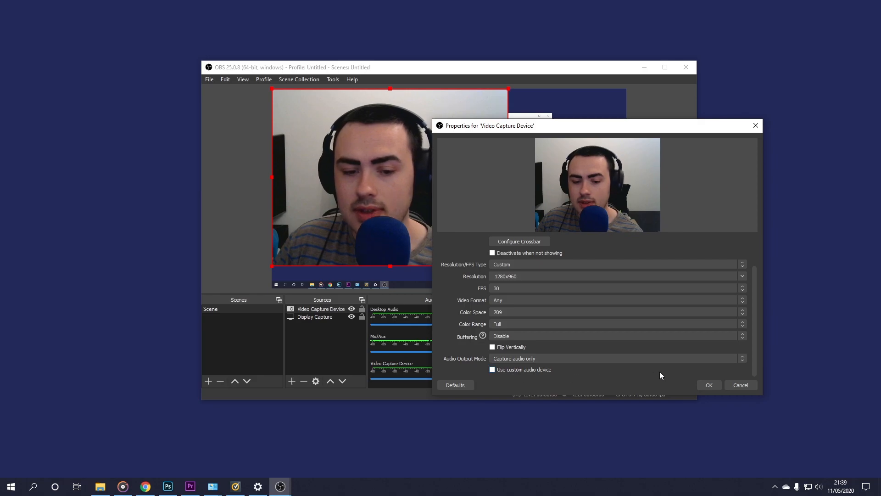
{"action": "left_click", "coordinate": [711, 384]}
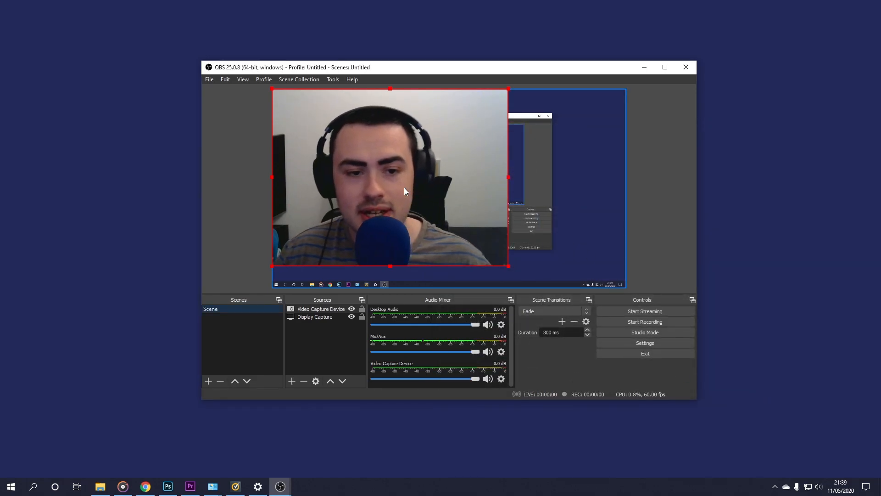
{"action": "left_click_drag", "start_coordinate": [400, 159], "coordinate": [432, 163]}
{"action": "left_click_drag", "start_coordinate": [458, 214], "coordinate": [409, 171]}
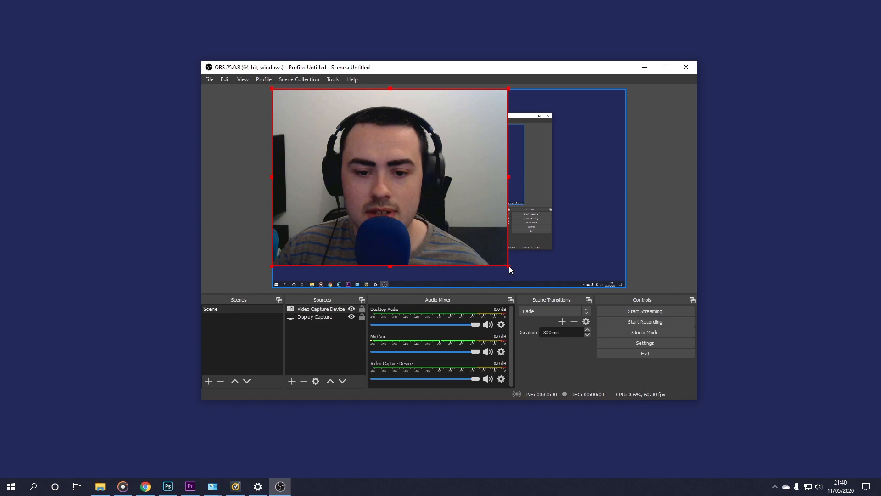
{"action": "left_click_drag", "start_coordinate": [509, 266], "coordinate": [342, 142]}
{"action": "left_click", "coordinate": [341, 147]}
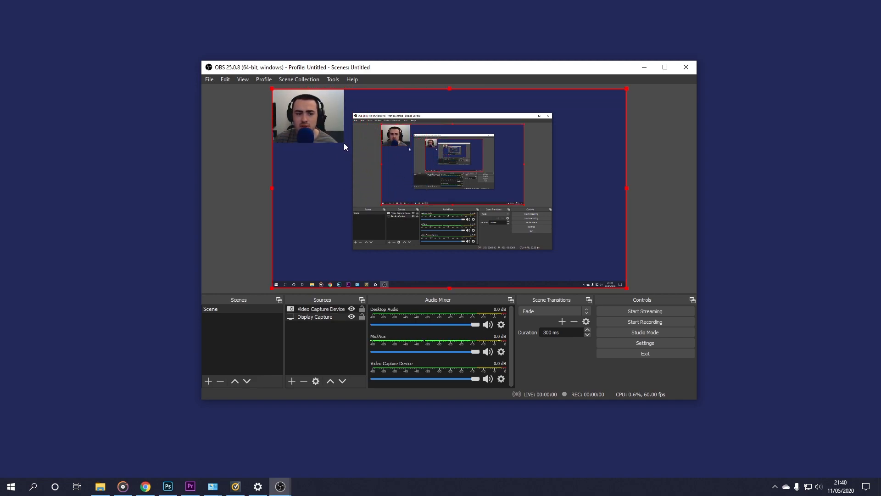
- Try cropping the webcam image's sides, restore its full frame, and return it to the canvas's upper-left corner
{"action": "left_click", "coordinate": [326, 125]}
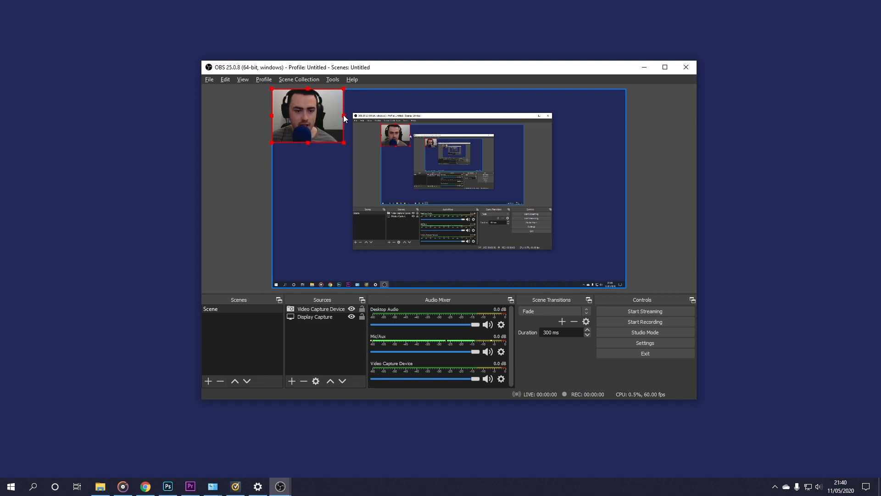
{"action": "left_click_drag", "start_coordinate": [344, 116], "coordinate": [334, 119]}
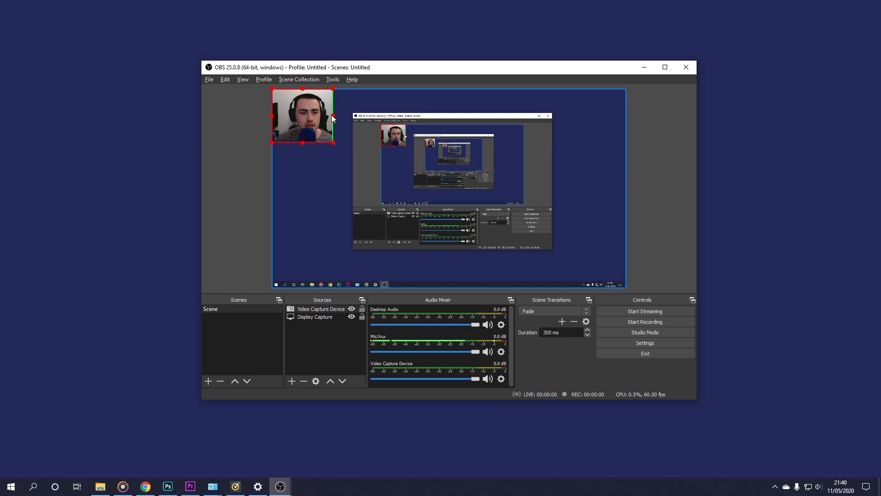
{"action": "mouse_move", "coordinate": [272, 116]}
{"action": "left_mouse_down"}
{"action": "mouse_move", "coordinate": [300, 121]}
{"action": "mouse_move", "coordinate": [269, 115]}
{"action": "left_mouse_up"}
{"action": "left_click", "coordinate": [323, 155]}
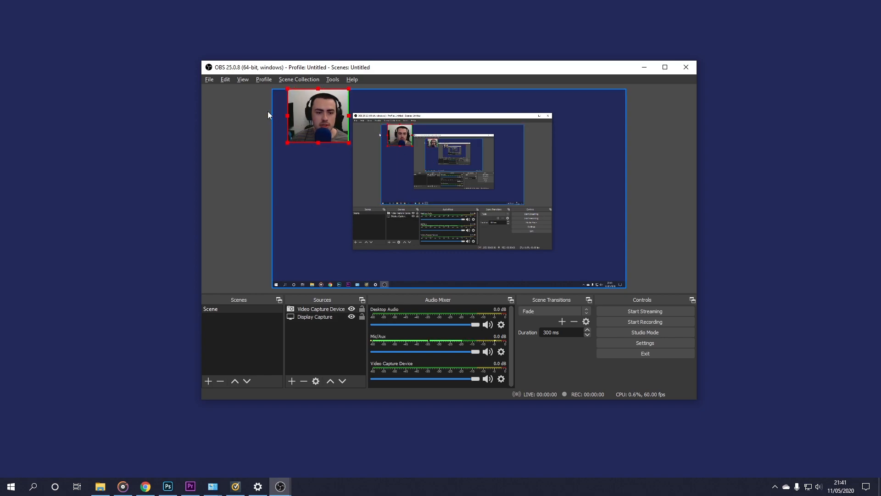
{"action": "left_click_drag", "start_coordinate": [349, 117], "coordinate": [360, 118]}
{"action": "left_click_drag", "start_coordinate": [323, 142], "coordinate": [327, 176]}
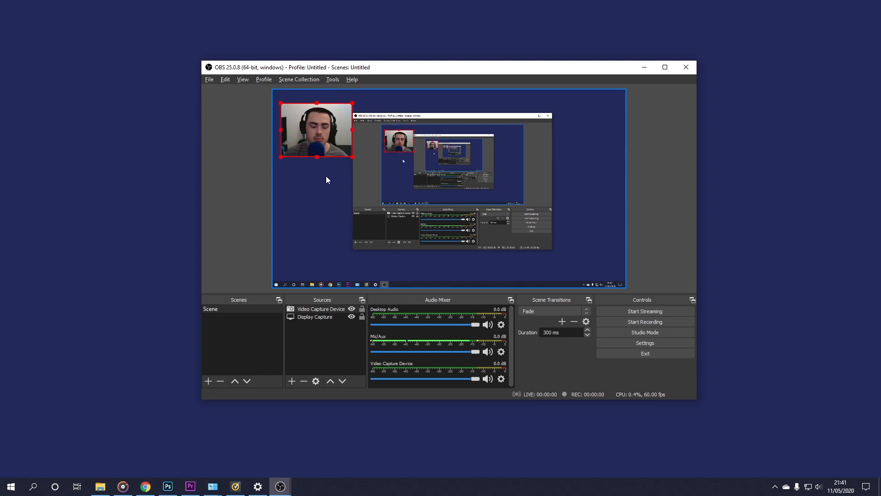
{"action": "left_click_drag", "start_coordinate": [325, 131], "coordinate": [318, 121]}
{"action": "left_click", "coordinate": [533, 205]}
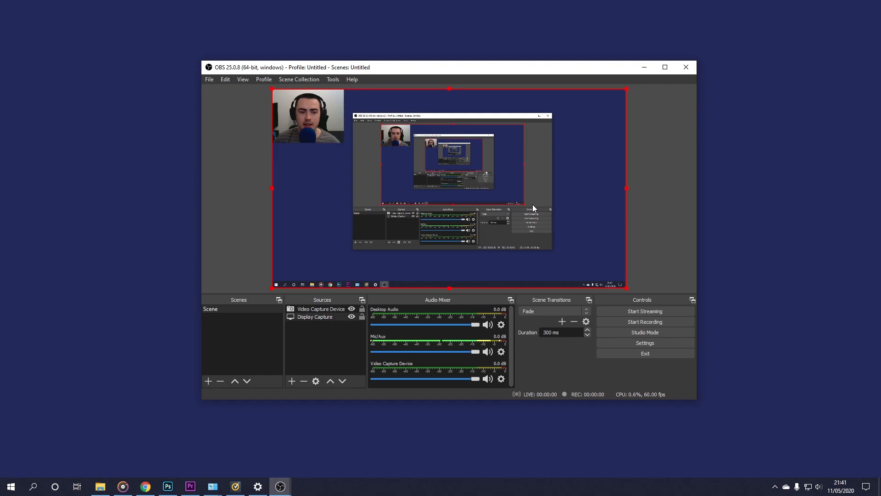
{"action": "left_click", "coordinate": [680, 152]}
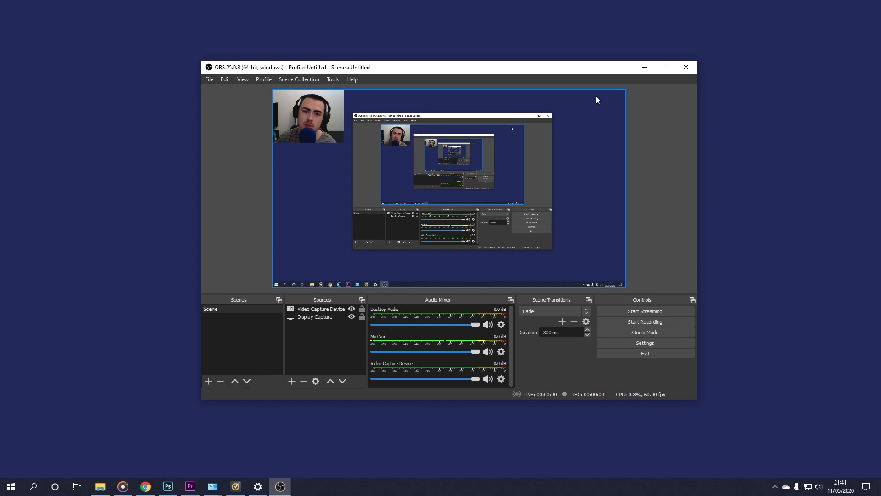
- Add a new Game Capture source to the scene under its default name
{"action": "left_click", "coordinate": [292, 381]}
{"action": "left_click", "coordinate": [321, 282]}
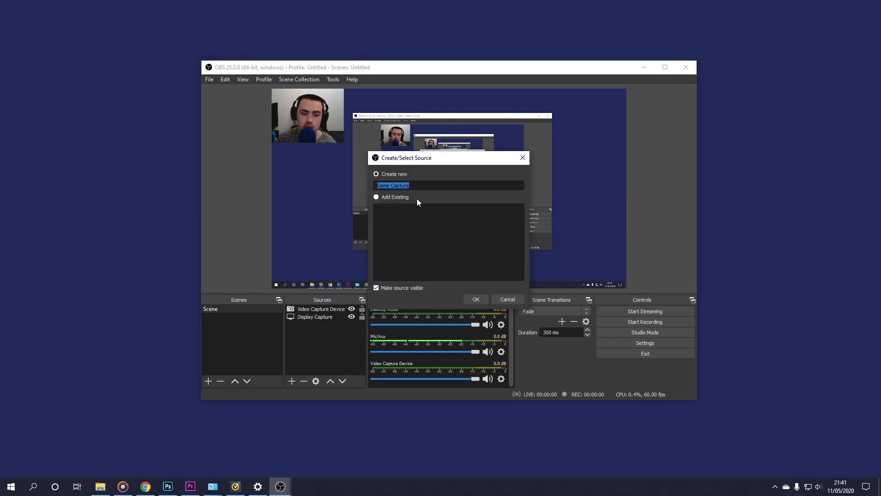
{"action": "left_click", "coordinate": [478, 296]}
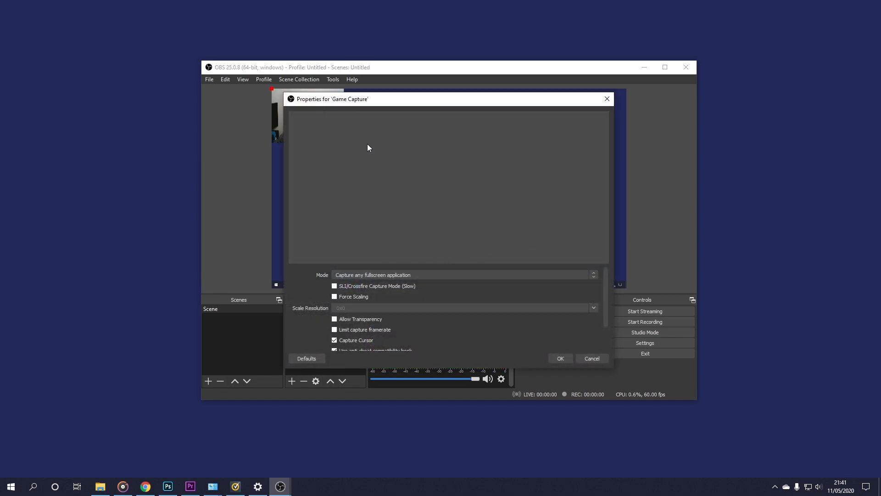
{"action": "left_click_drag", "start_coordinate": [407, 99], "coordinate": [484, 86]}
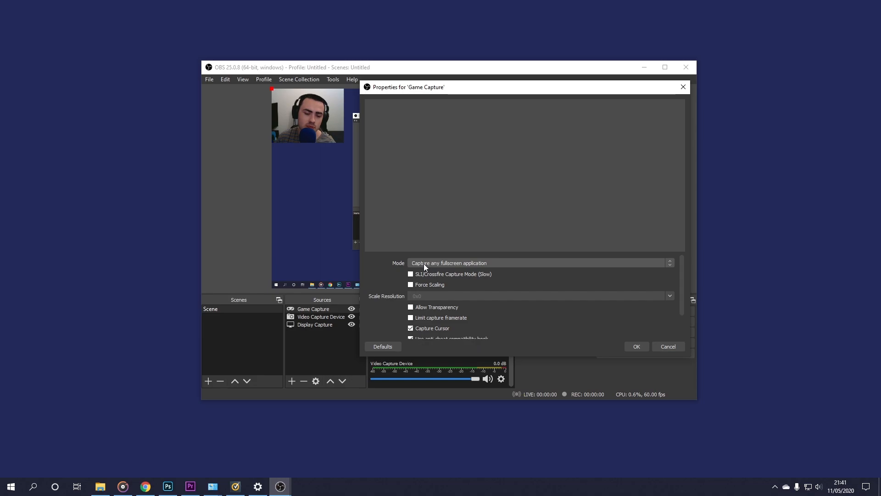
- Review the Game Capture source's modes and options, and accept its properties with the mode kept at Capture any fullscreen application
{"action": "left_click", "coordinate": [454, 260]}
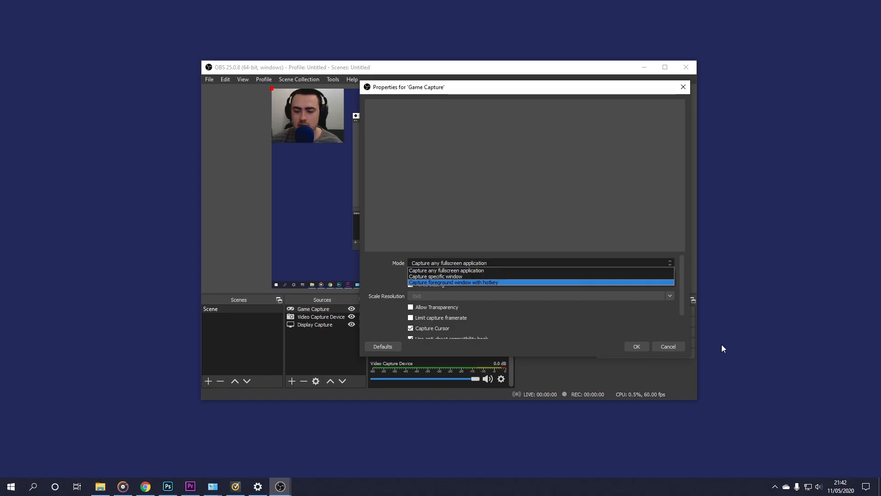
{"action": "left_click", "coordinate": [776, 488]}
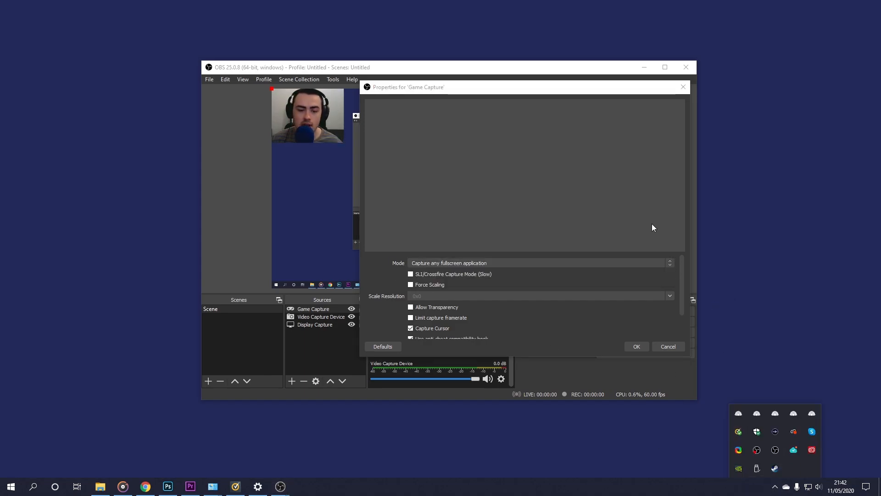
{"action": "left_click", "coordinate": [487, 263]}
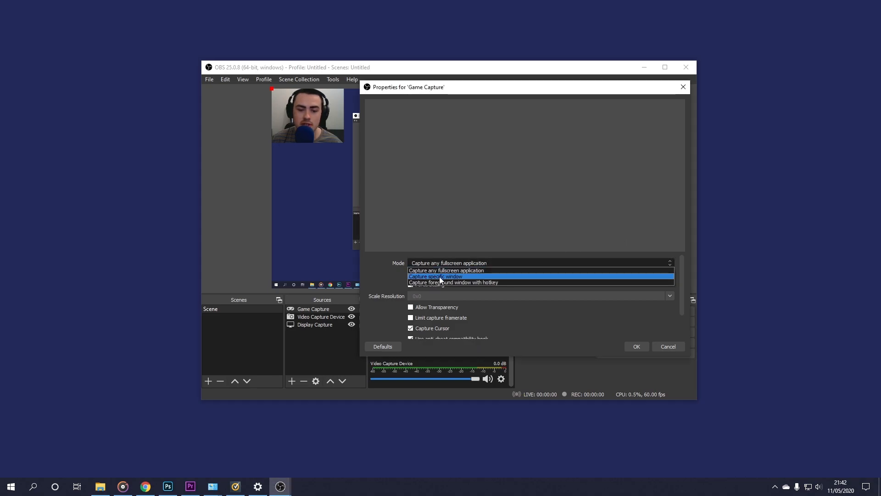
{"action": "left_click", "coordinate": [533, 310]}
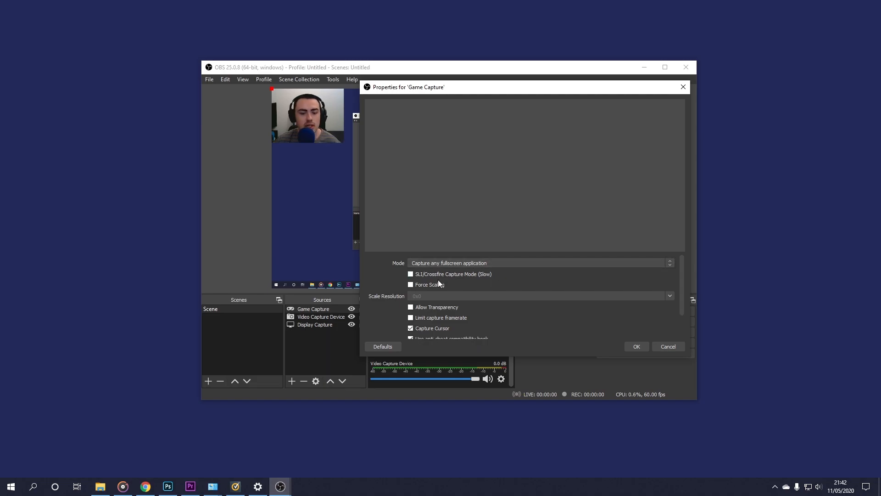
{"action": "scroll", "coordinate": [683, 272], "scroll_direction": "down", "scroll_amount": 2}
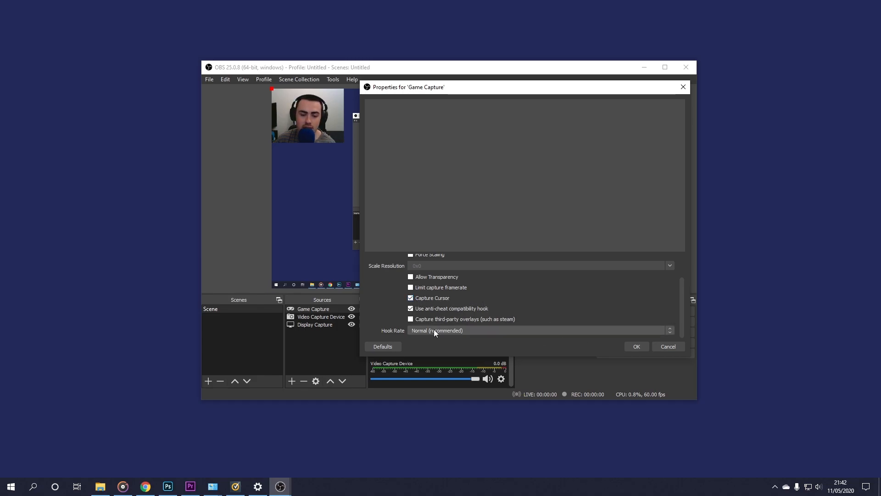
{"action": "left_click", "coordinate": [629, 348]}
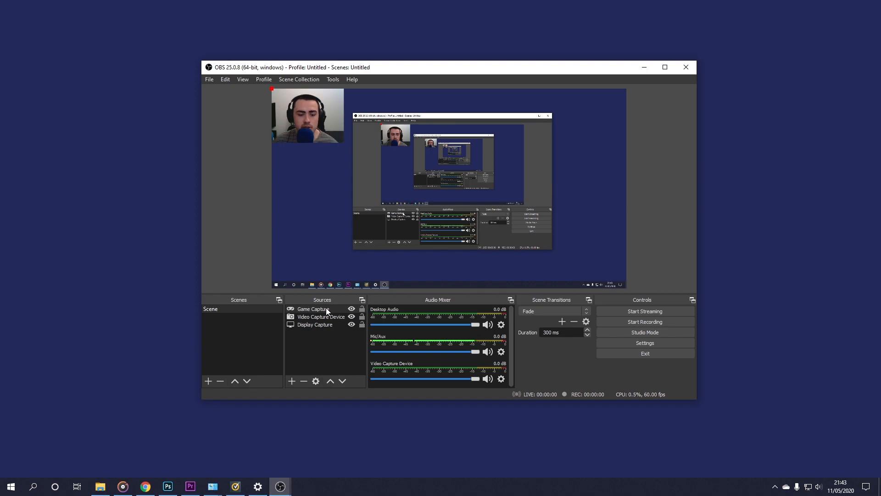
- Place the Game Capture source below the webcam source in the source order, and briefly hide and show the webcam
{"action": "left_click_drag", "start_coordinate": [326, 308], "coordinate": [326, 323]}
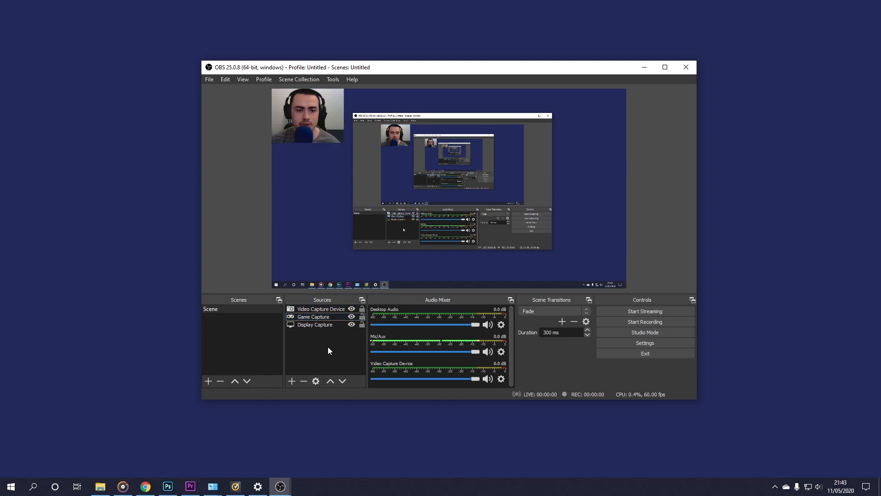
{"action": "left_click", "coordinate": [351, 309]}
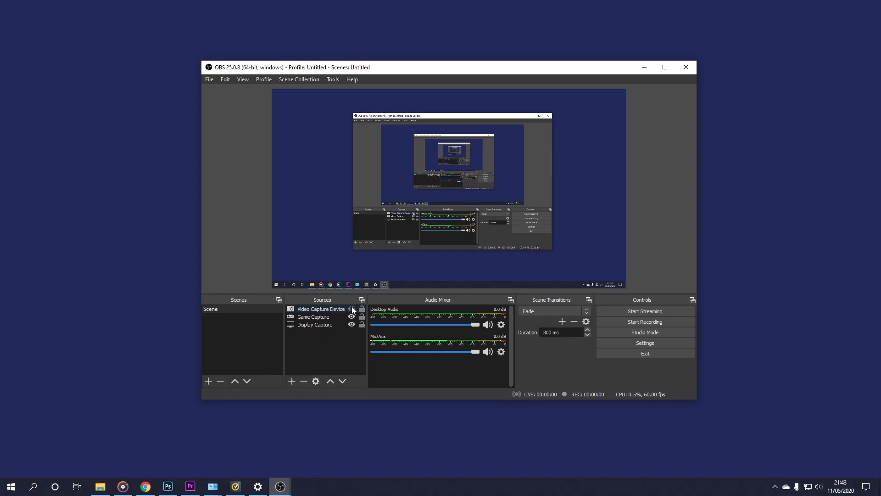
{"action": "left_click", "coordinate": [352, 309]}
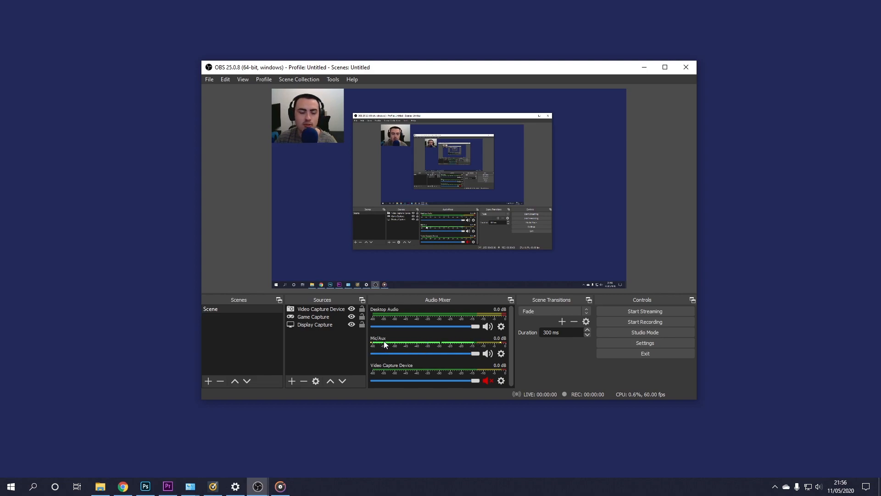
- Review the input devices available for Mic/Aux and confirm Microphone (USB Audio CODEC) as its device
{"action": "left_click", "coordinate": [503, 355]}
{"action": "left_click", "coordinate": [540, 458]}
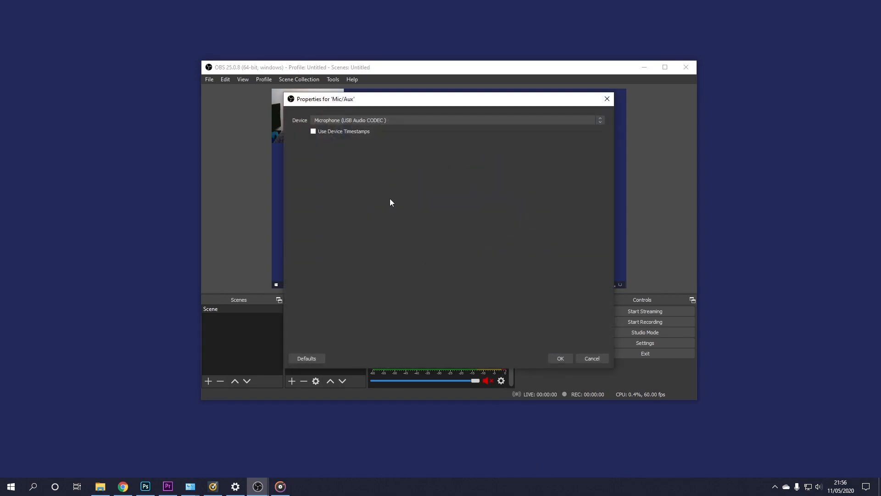
{"action": "left_click", "coordinate": [363, 123]}
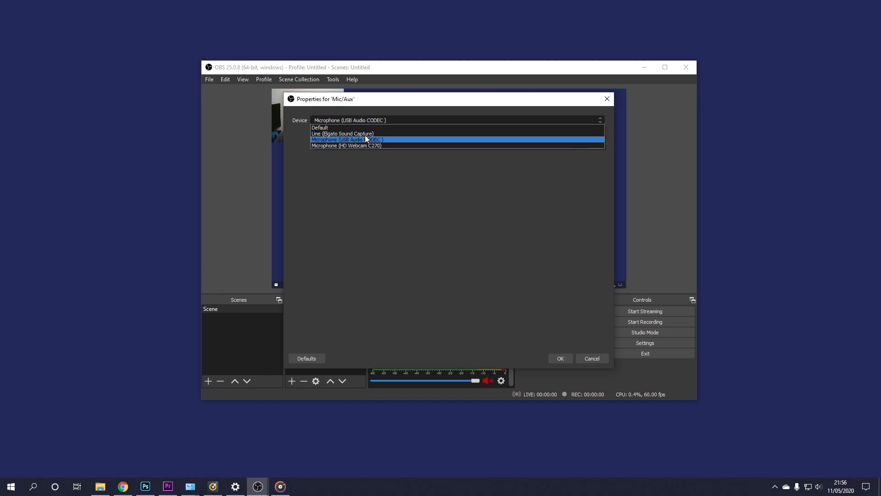
{"action": "left_click", "coordinate": [436, 225]}
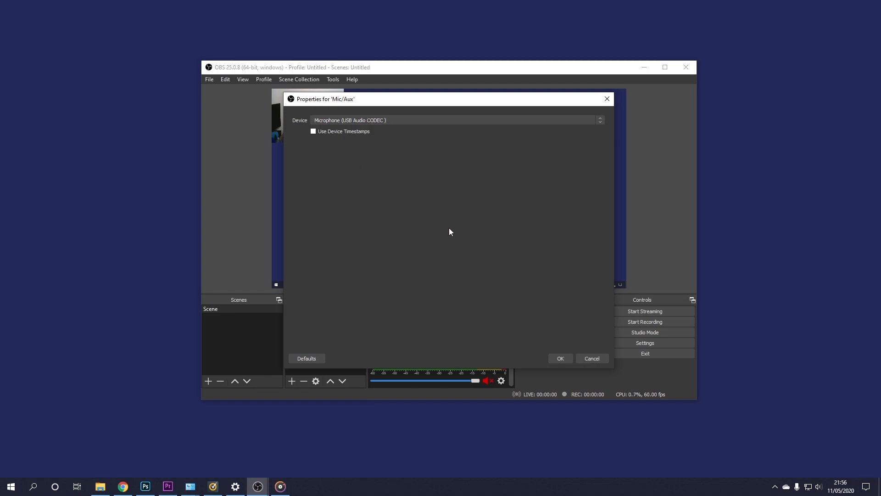
{"action": "left_click", "coordinate": [566, 358]}
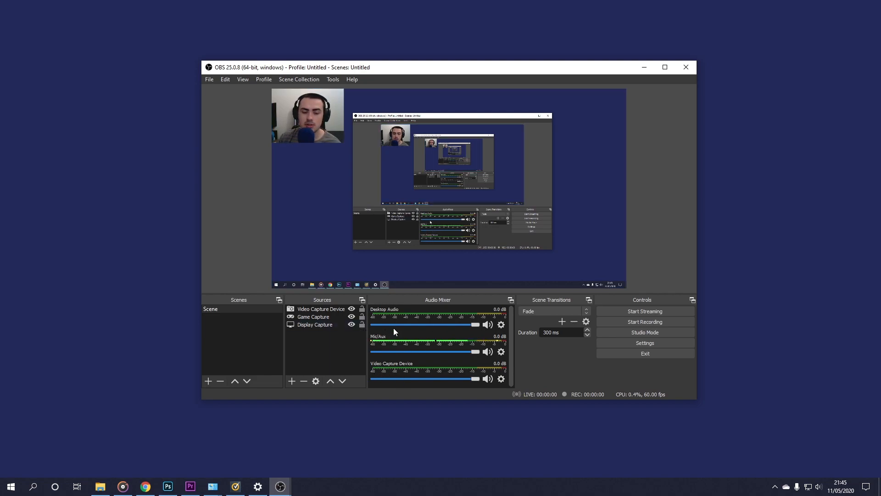
- Try muting and unmuting Mic/Aux, and mute the Video Capture Device's audio in the mixer
{"action": "left_click", "coordinate": [488, 351]}
{"action": "left_click", "coordinate": [488, 352]}
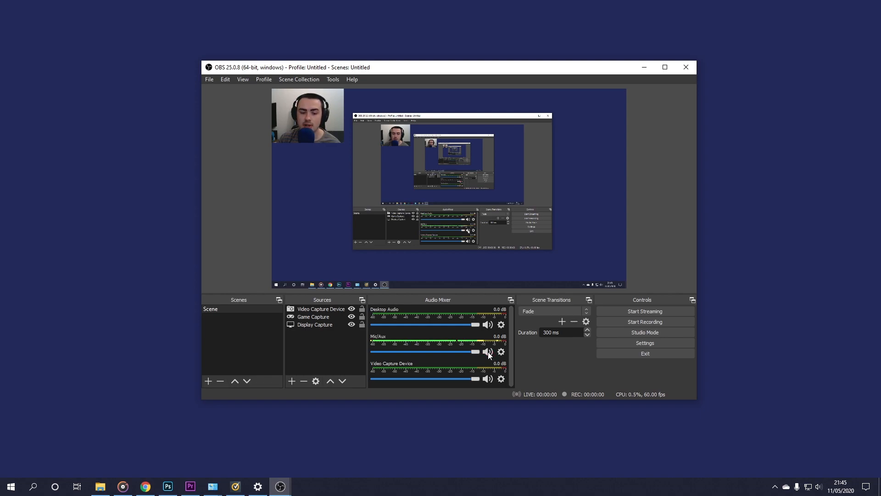
{"action": "left_click", "coordinate": [488, 379]}
{"action": "left_click", "coordinate": [488, 379]}
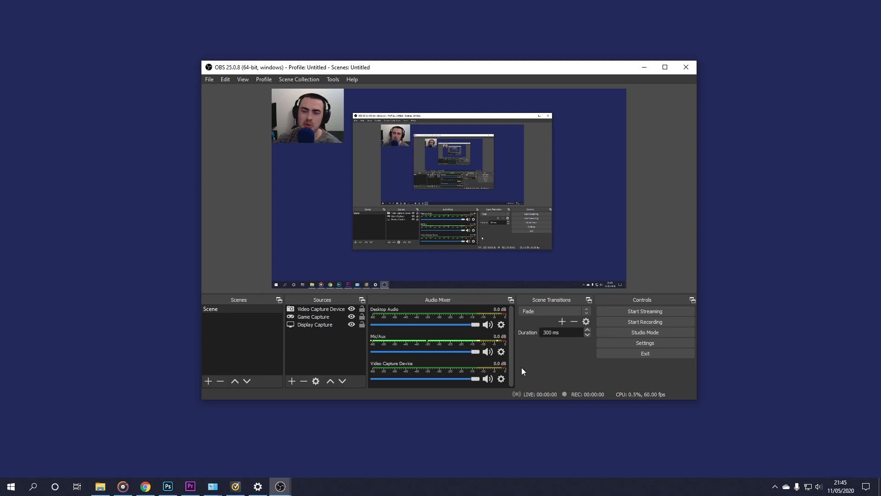
{"action": "left_click", "coordinate": [488, 379]}
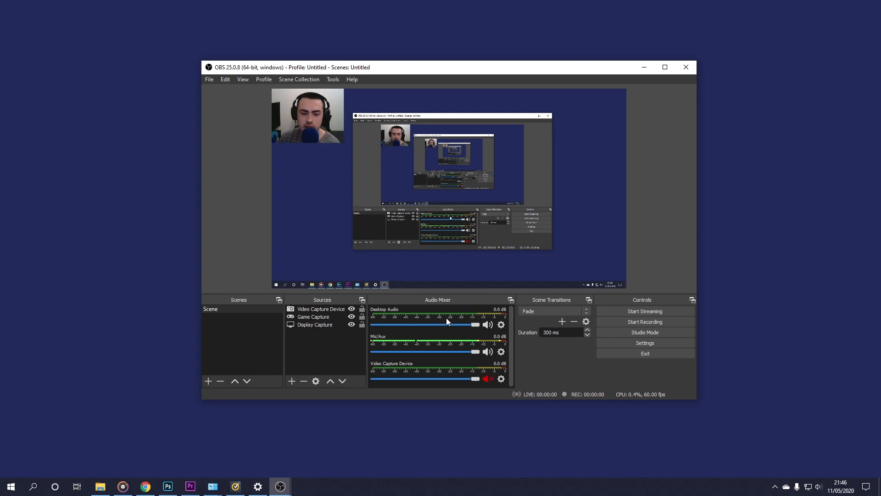
{"action": "left_click_drag", "start_coordinate": [478, 324], "coordinate": [480, 325]}
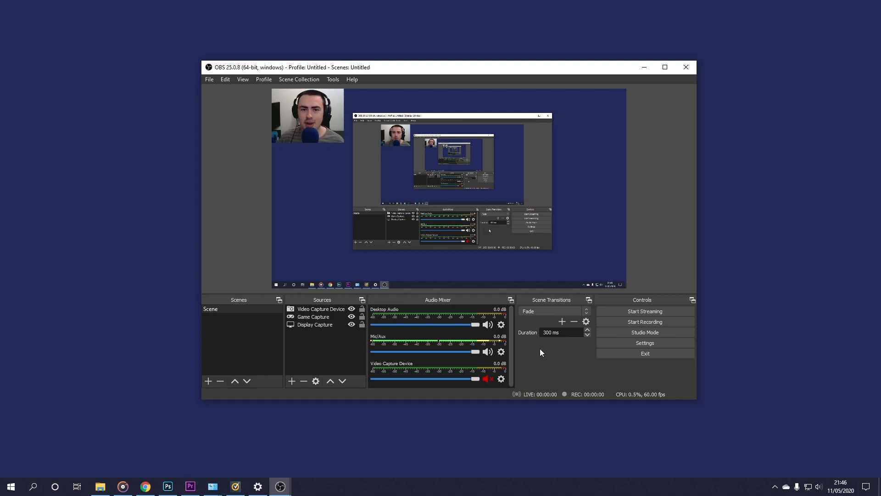
- Remove the Video Capture Device from all six audio tracks in the advanced audio properties
{"action": "left_click", "coordinate": [502, 352]}
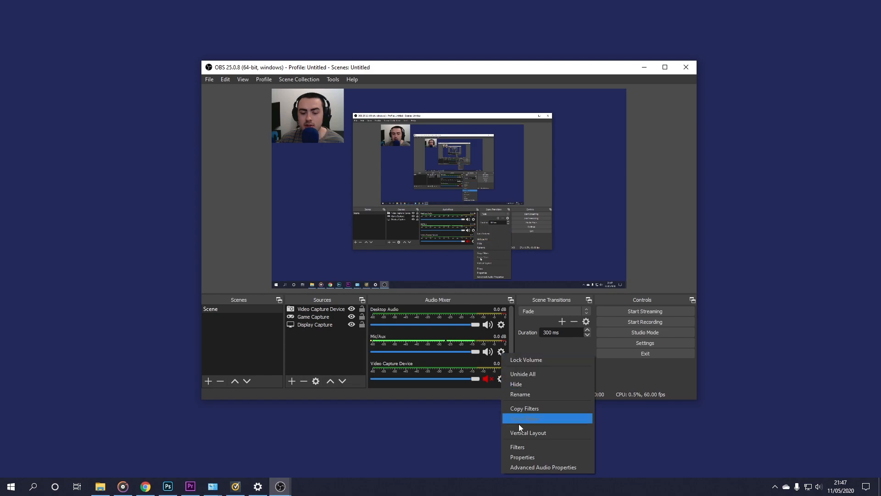
{"action": "left_click", "coordinate": [525, 468]}
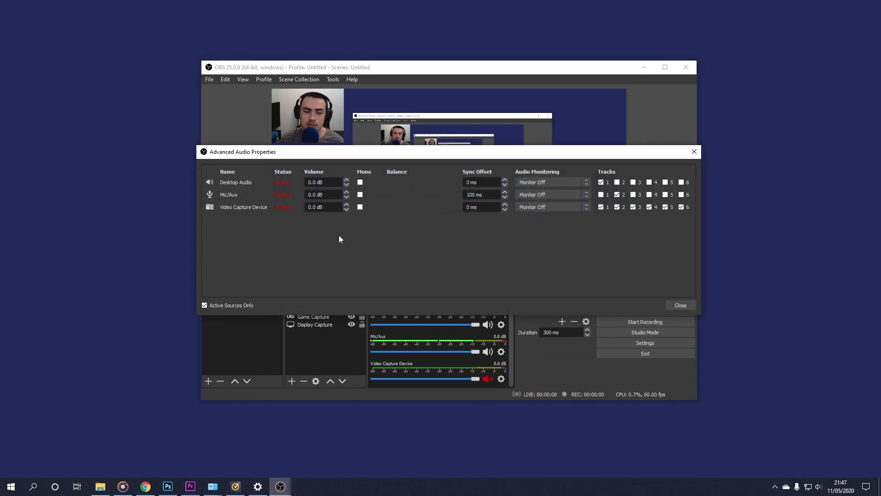
{"action": "left_click_drag", "start_coordinate": [321, 151], "coordinate": [387, 188]}
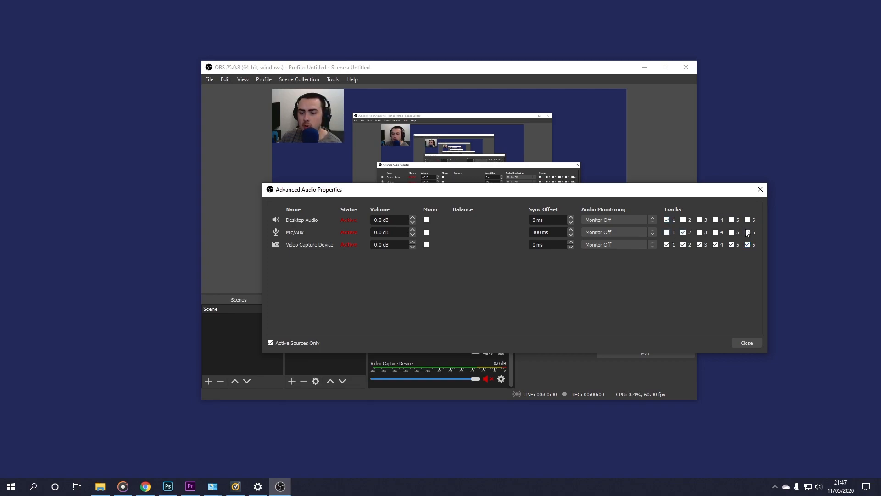
{"action": "left_click", "coordinate": [667, 244]}
{"action": "left_click", "coordinate": [747, 245]}
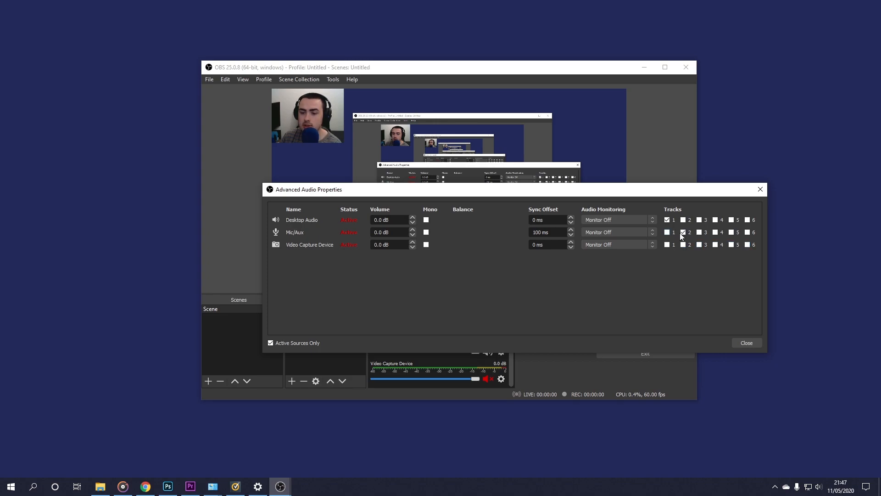
{"action": "left_click", "coordinate": [667, 219]}
{"action": "left_click_drag", "start_coordinate": [701, 198], "coordinate": [689, 199]}
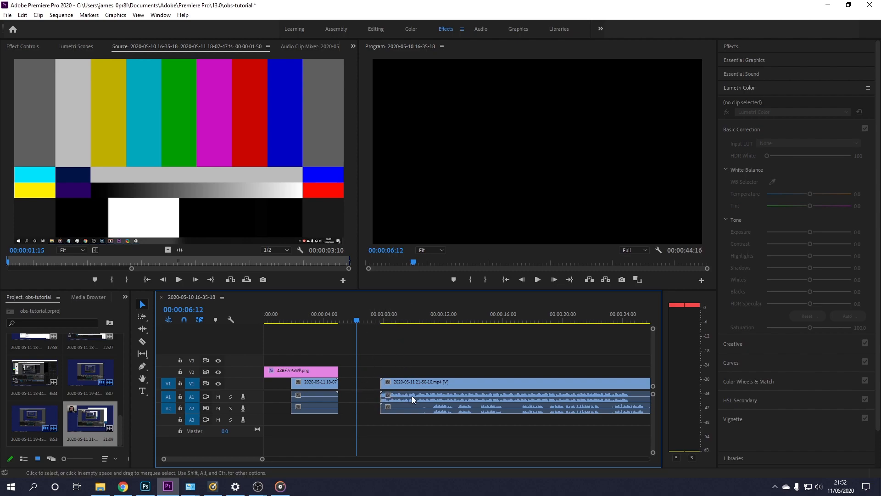
{"action": "left_click", "coordinate": [381, 316]}
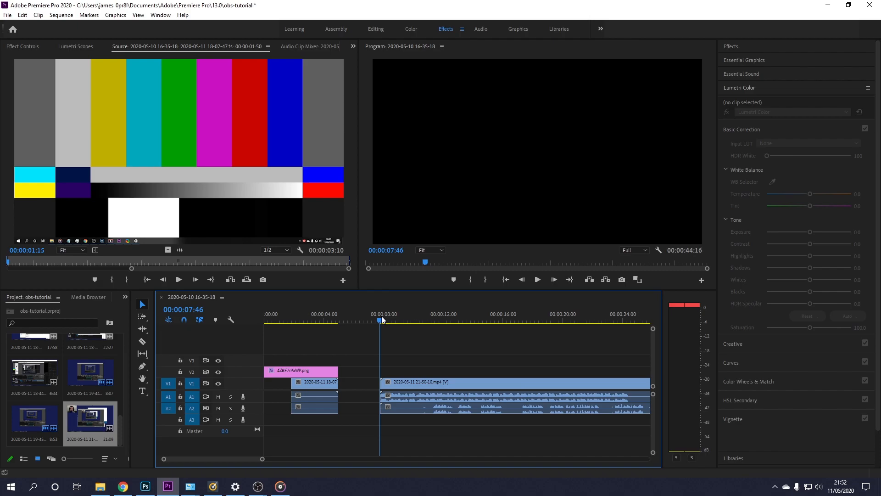
{"action": "left_click", "coordinate": [537, 280]}
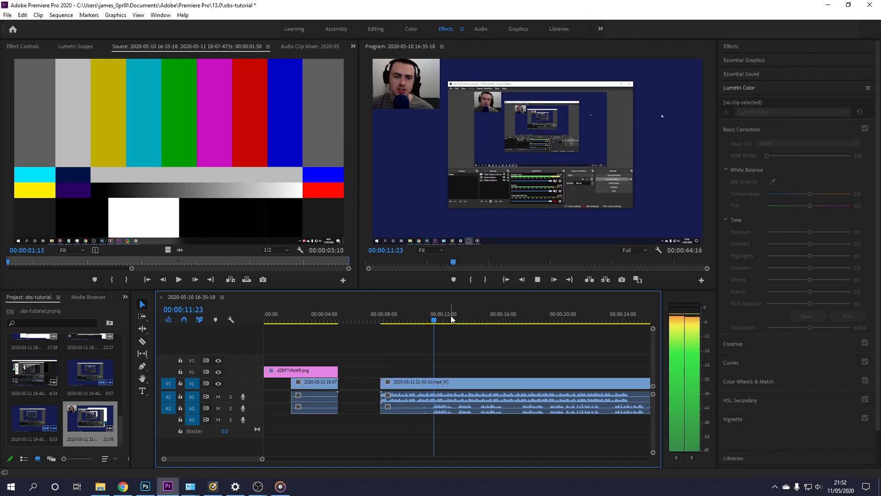
{"action": "left_click", "coordinate": [538, 280]}
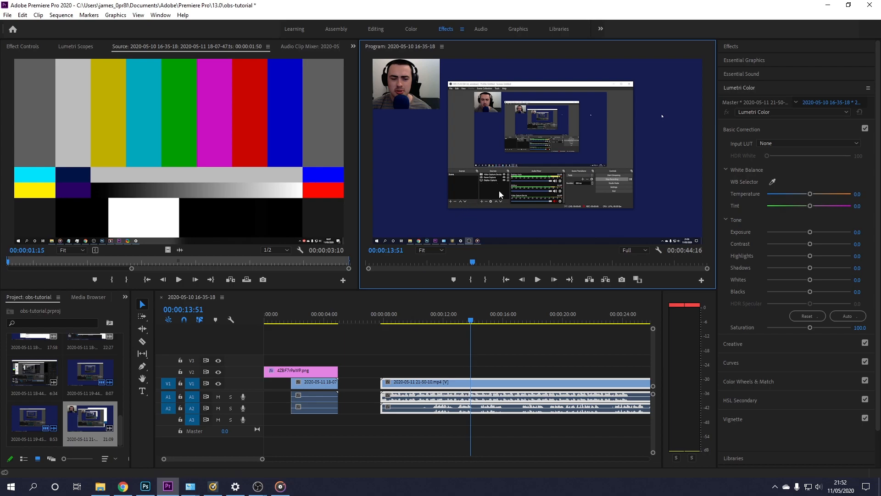
{"action": "left_click", "coordinate": [500, 398]}
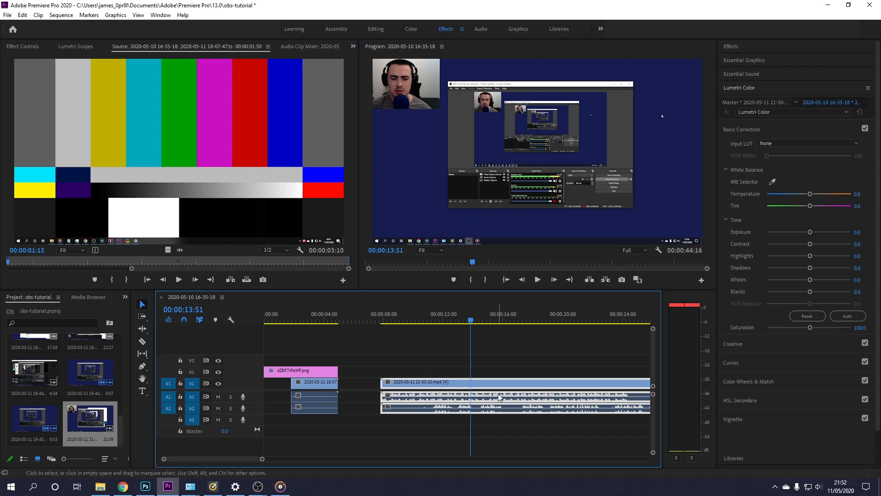
{"action": "right_click", "coordinate": [500, 398]}
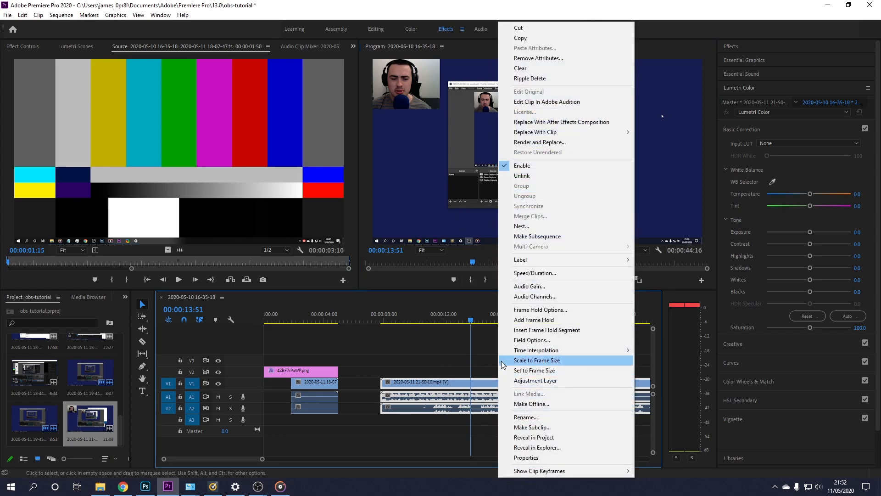
{"action": "left_click", "coordinate": [529, 175]}
{"action": "left_click", "coordinate": [25, 46]}
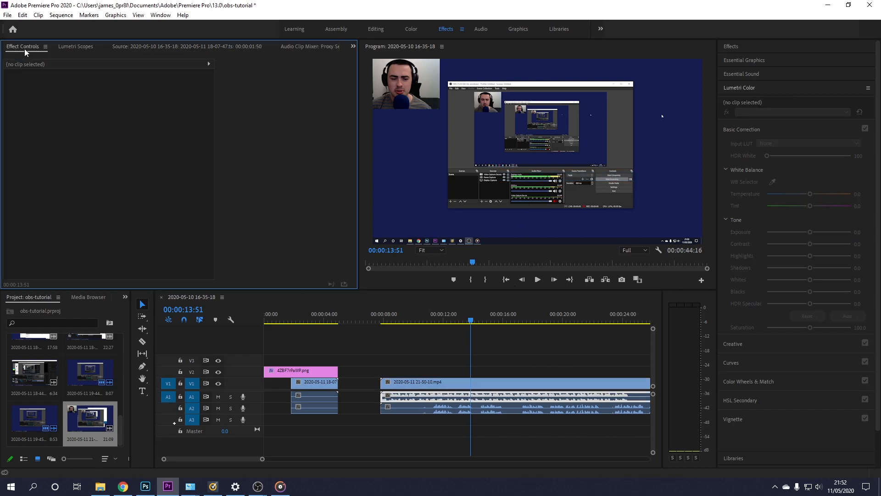
{"action": "left_click", "coordinate": [455, 398]}
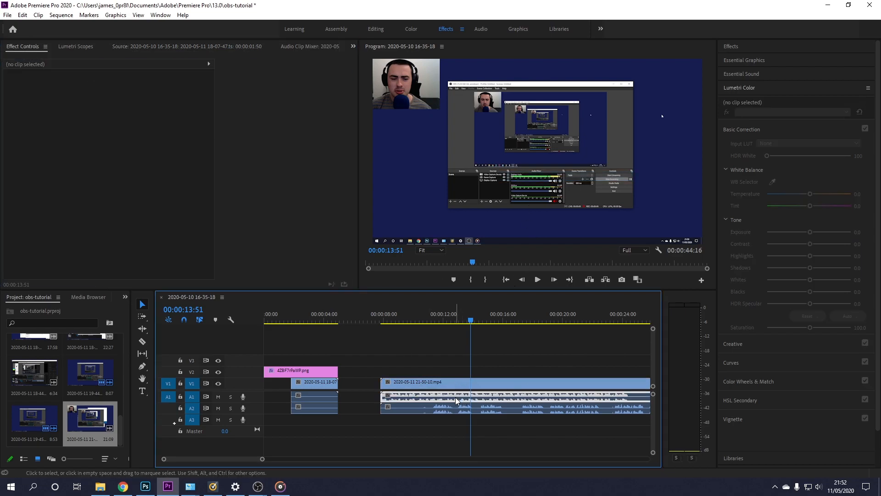
{"action": "left_click", "coordinate": [7, 84]}
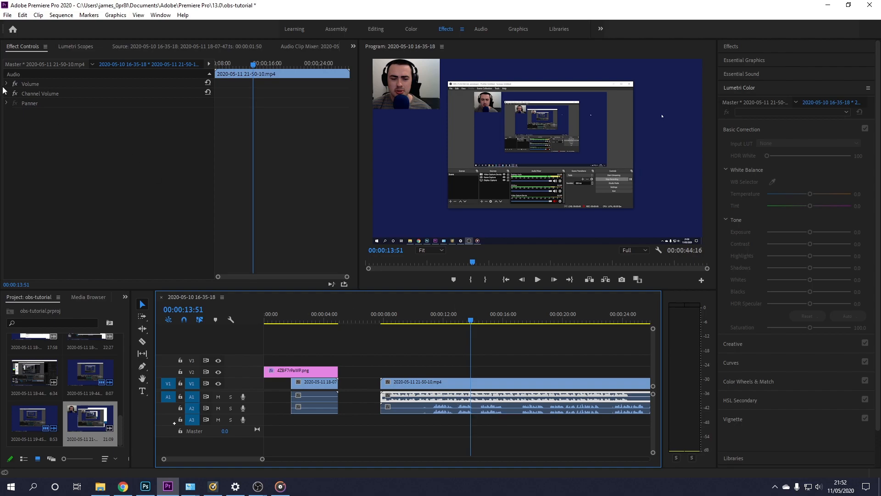
{"action": "left_click", "coordinate": [112, 104]}
{"action": "type", "text": "-20"}
{"action": "key", "text": "Return"}
- Play back the section with the lowered audio, stop, and return the playhead to about 11 seconds
{"action": "left_click", "coordinate": [426, 316]}
{"action": "left_click", "coordinate": [536, 280]}
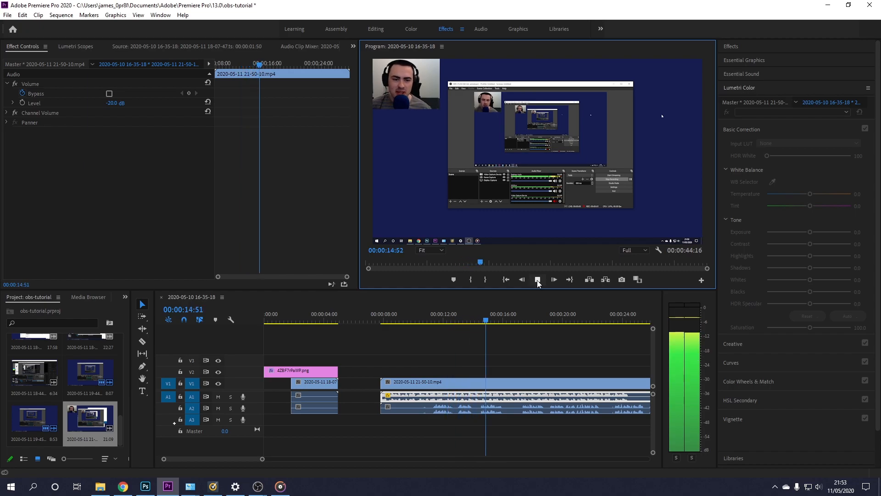
{"action": "left_click", "coordinate": [538, 282]}
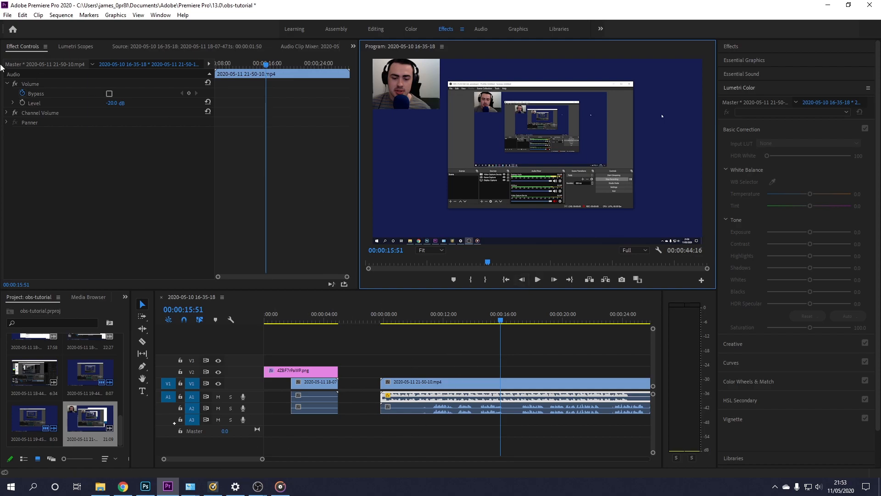
{"action": "left_click", "coordinate": [431, 317]}
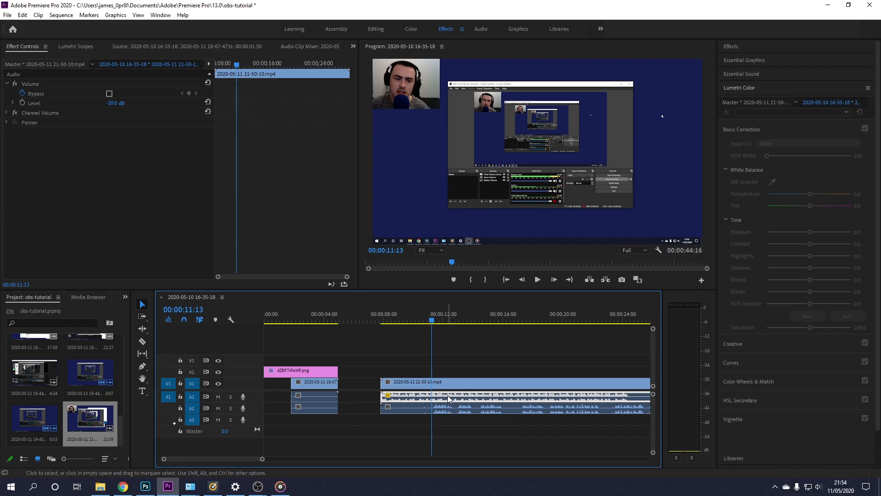
{"action": "mouse_move", "coordinate": [447, 395]}
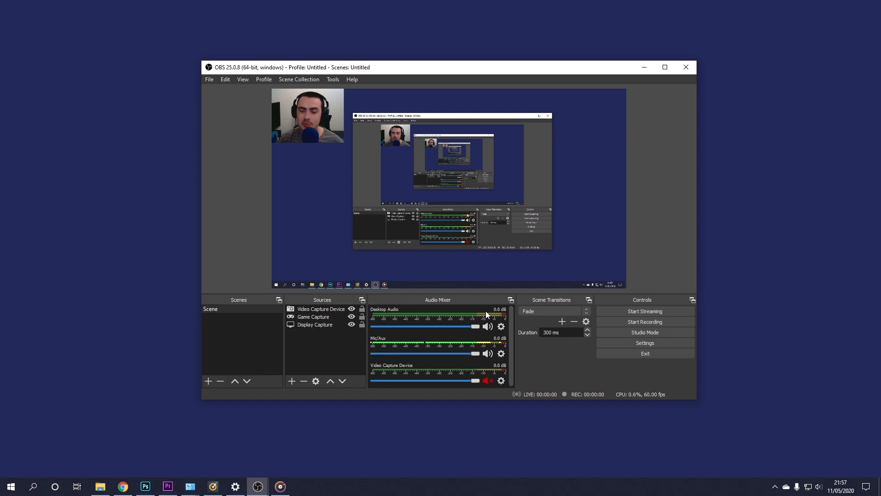
- Open the general settings, try the Acri theme, and restore the Dark (Default) theme
{"action": "left_click", "coordinate": [655, 344]}
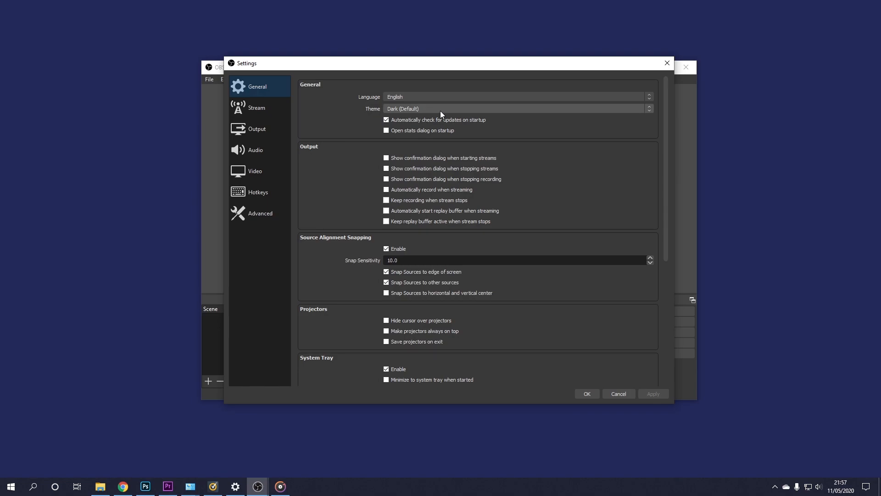
{"action": "left_click", "coordinate": [405, 109]}
{"action": "left_click", "coordinate": [403, 117]}
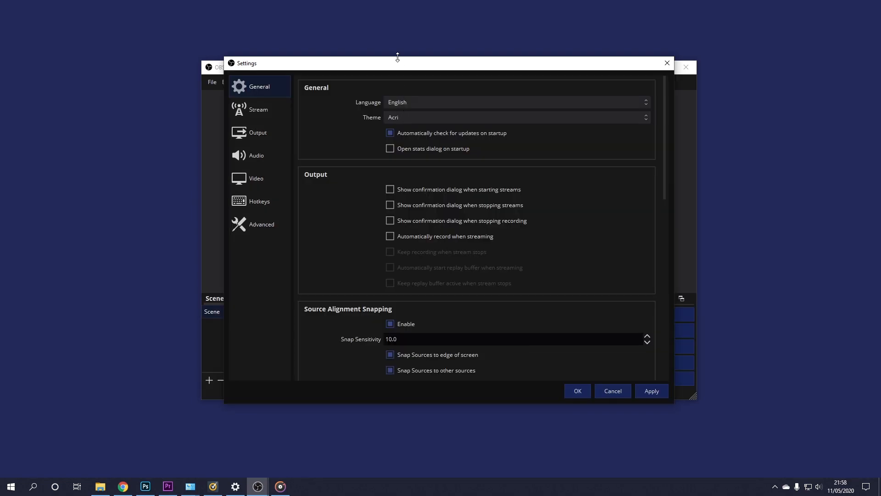
{"action": "left_click_drag", "start_coordinate": [402, 64], "coordinate": [444, 62]}
{"action": "left_click", "coordinate": [451, 116]}
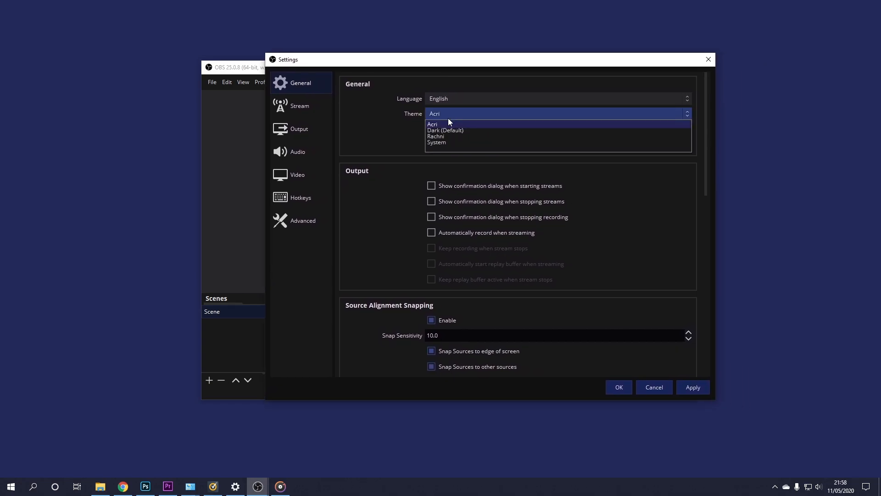
{"action": "left_click", "coordinate": [455, 132]}
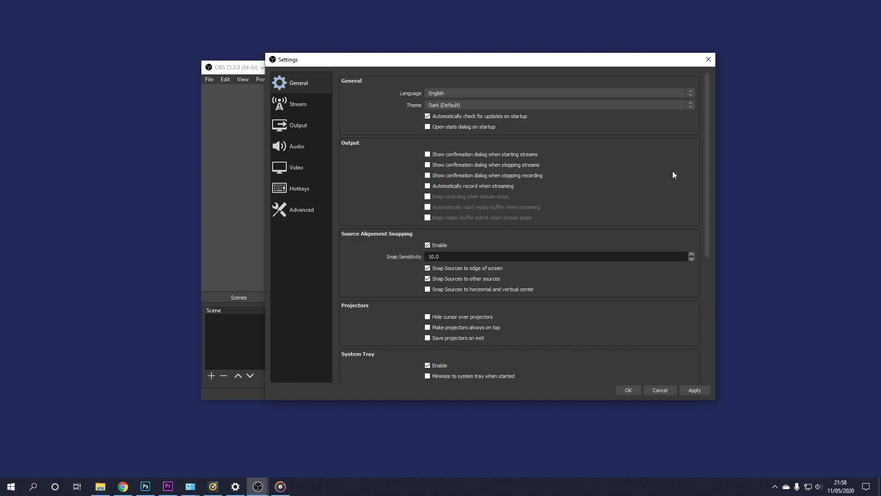
- Set the output mode to Advanced in the output settings
{"action": "left_click", "coordinate": [296, 127]}
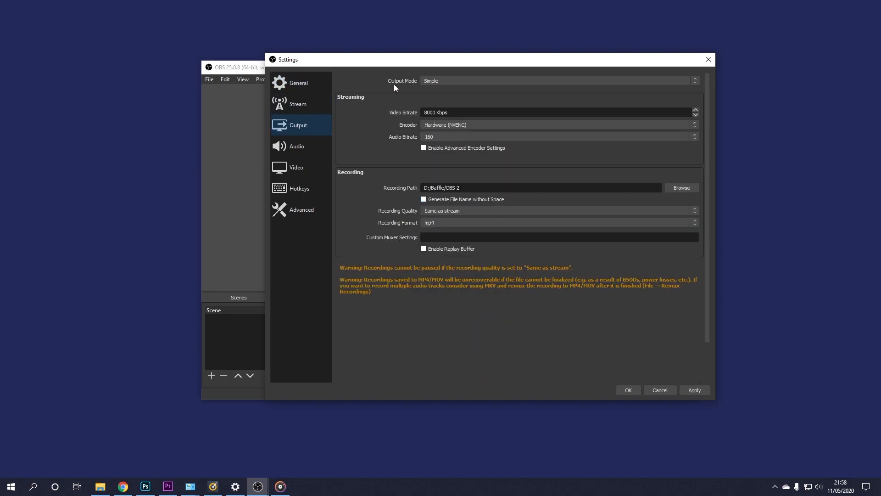
{"action": "left_click", "coordinate": [434, 81]}
{"action": "left_click", "coordinate": [439, 91]}
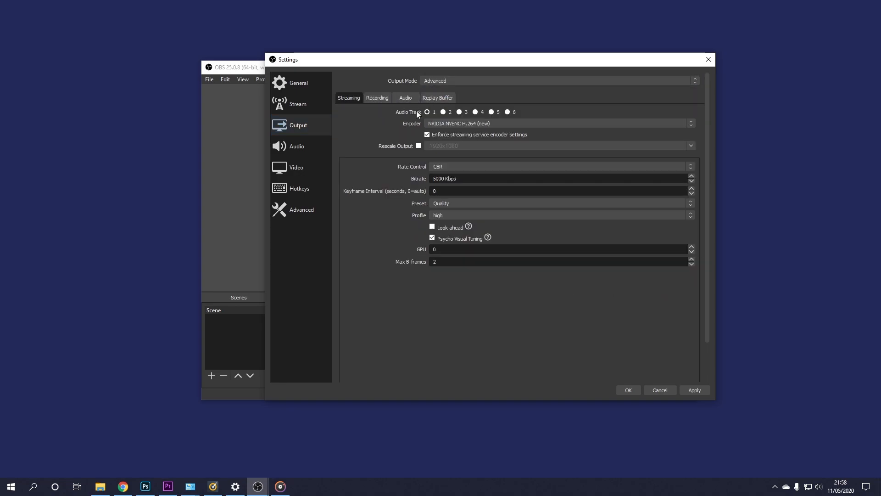
- Choose the Videos folder under This PC as the recording path in the recording output settings
{"action": "left_click", "coordinate": [384, 97]}
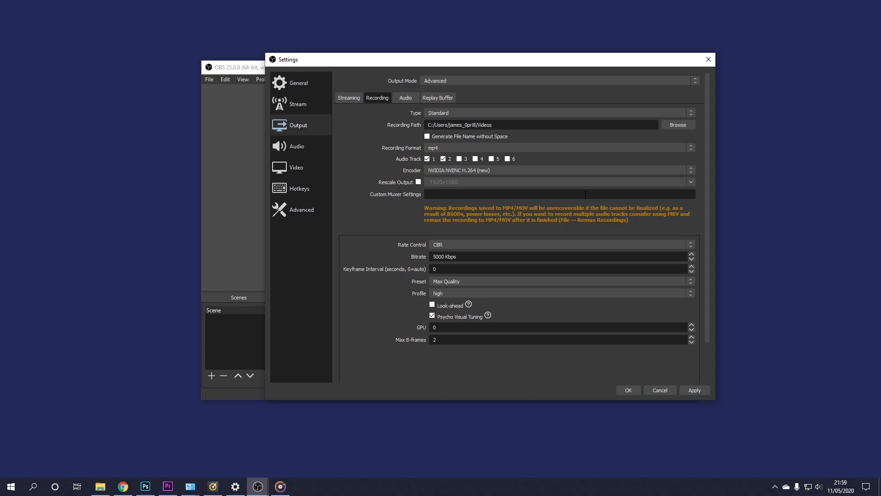
{"action": "left_click", "coordinate": [678, 125]}
{"action": "left_click", "coordinate": [345, 89]}
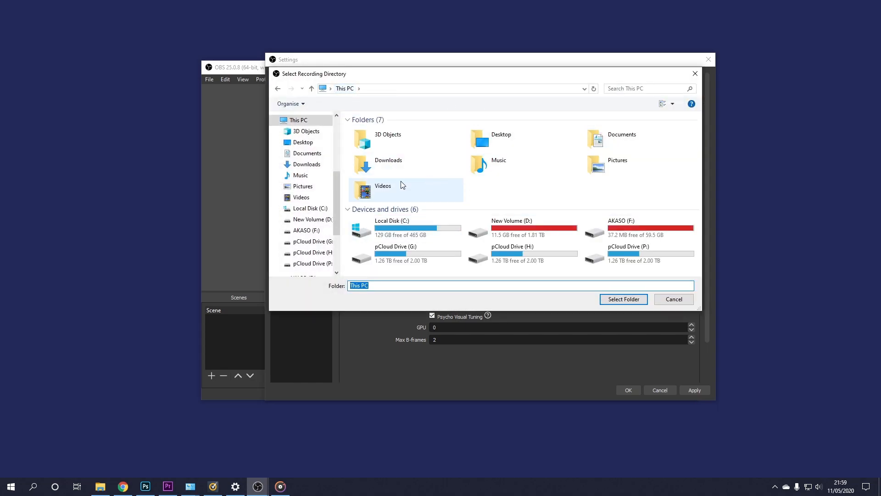
{"action": "double_click", "coordinate": [379, 189]}
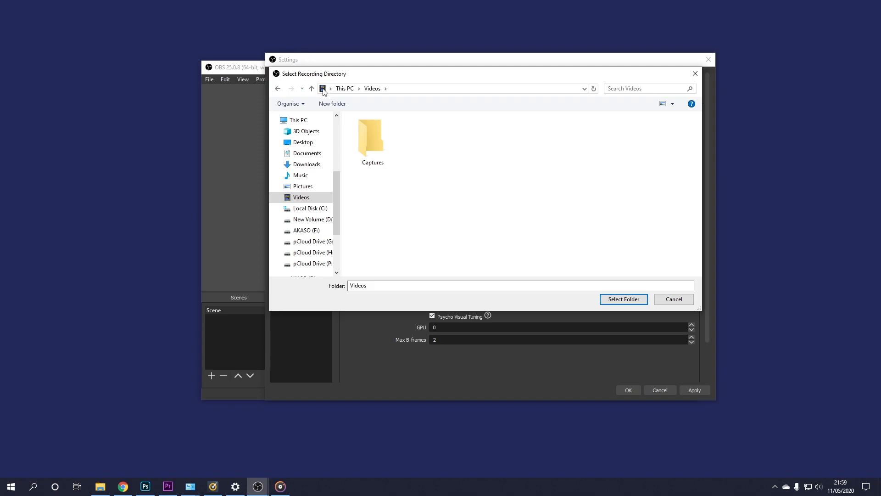
{"action": "left_click", "coordinate": [617, 299]}
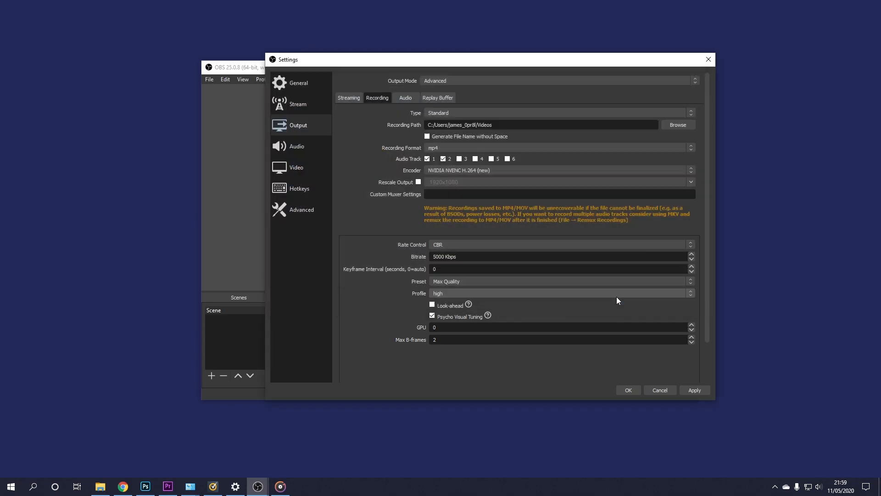
- Review the available recording formats and the audio track selection, keeping mp4 and tracks 1 and 2
{"action": "left_click", "coordinate": [439, 146]}
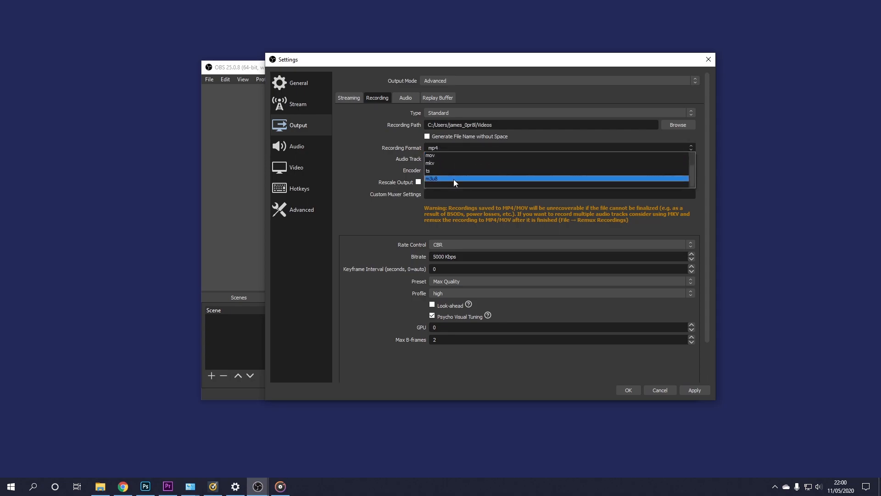
{"action": "scroll", "coordinate": [458, 164], "scroll_direction": "up", "scroll_amount": 2}
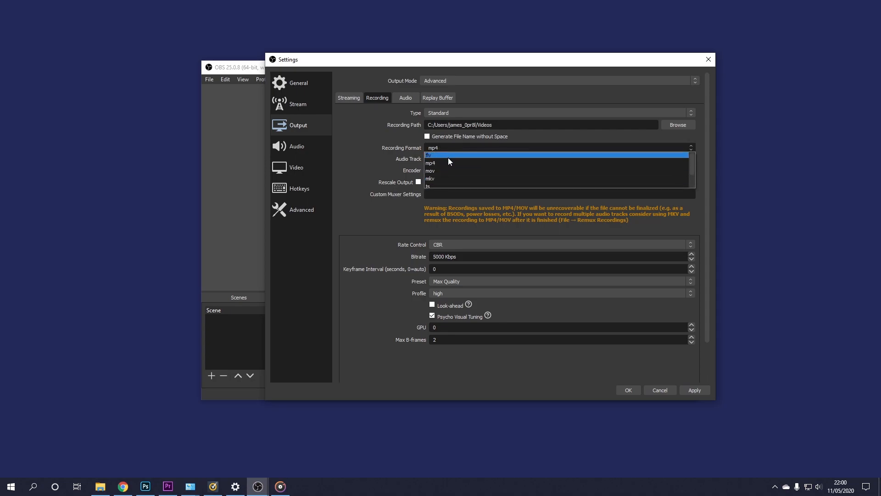
{"action": "left_click", "coordinate": [381, 161]}
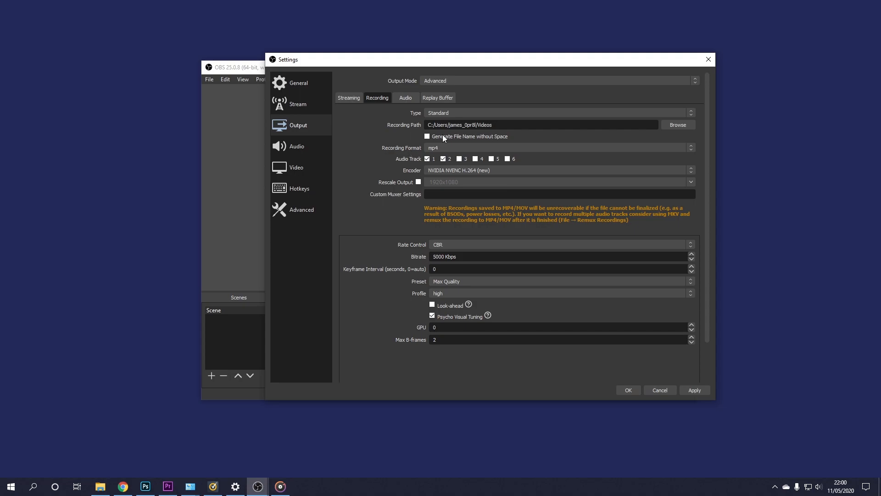
{"action": "left_click", "coordinate": [444, 159]}
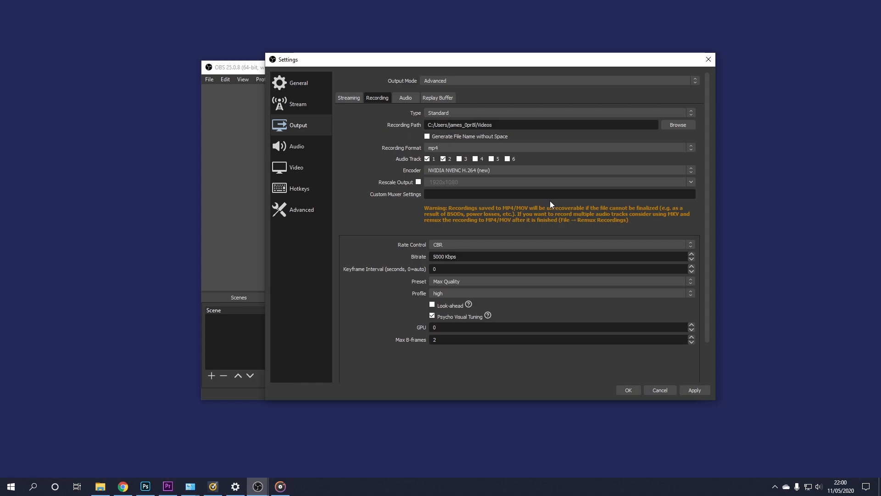
{"action": "left_click", "coordinate": [571, 148]}
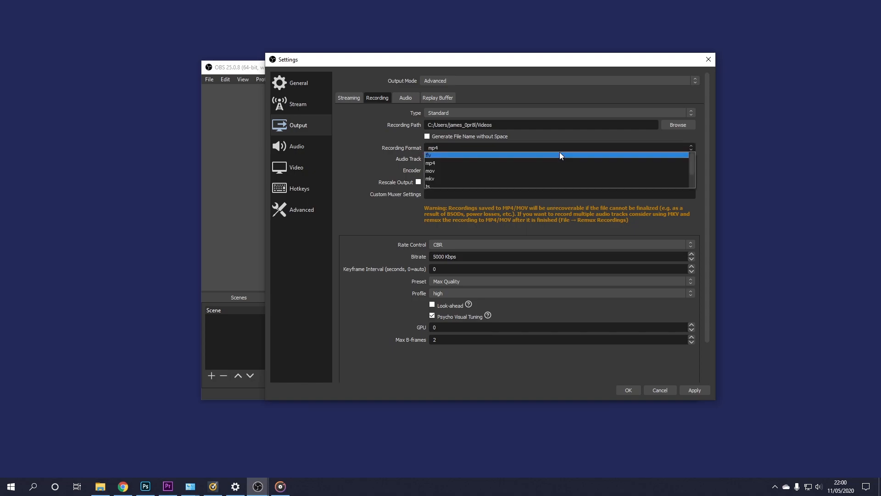
{"action": "left_click", "coordinate": [351, 142]}
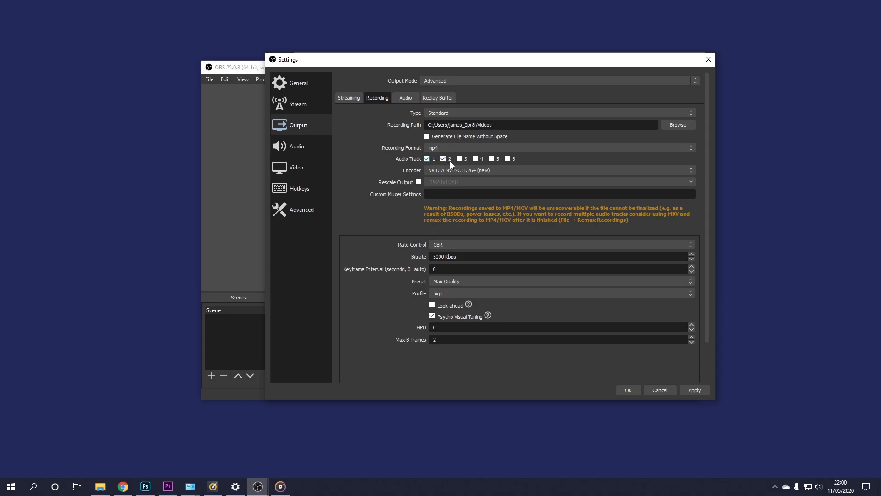
- Set the recording encoder to x264 and review the other encoder options
{"action": "left_click", "coordinate": [428, 170]}
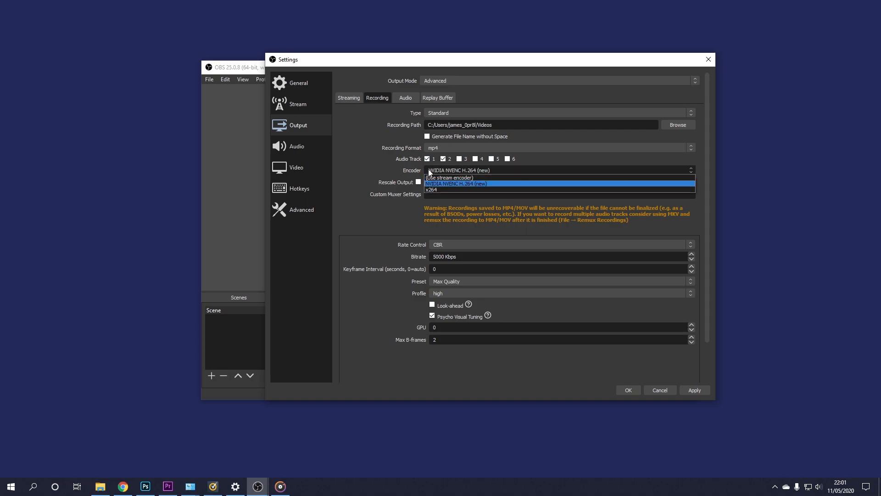
{"action": "key", "text": "Up"}
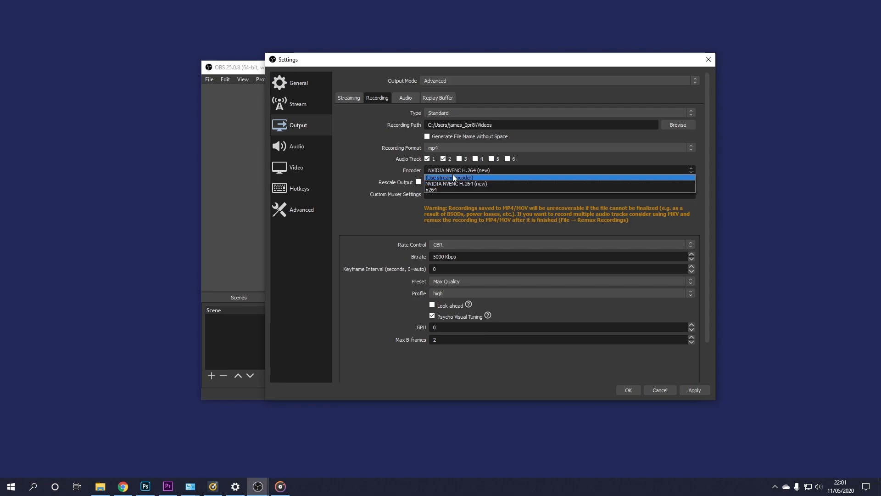
{"action": "left_click", "coordinate": [443, 189]}
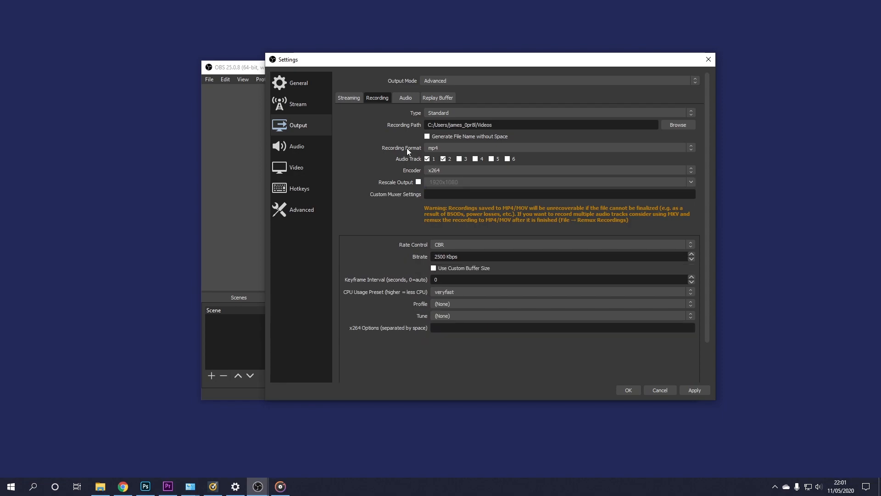
{"action": "left_click", "coordinate": [443, 170]}
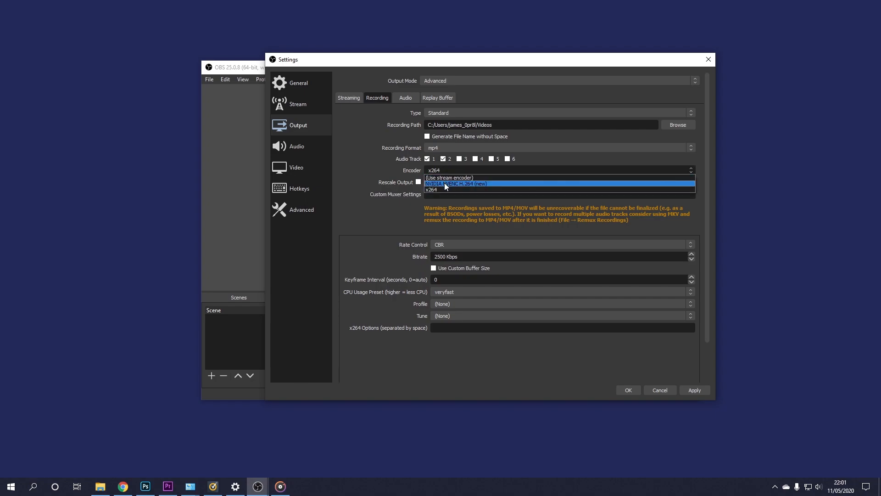
{"action": "left_click", "coordinate": [411, 207]}
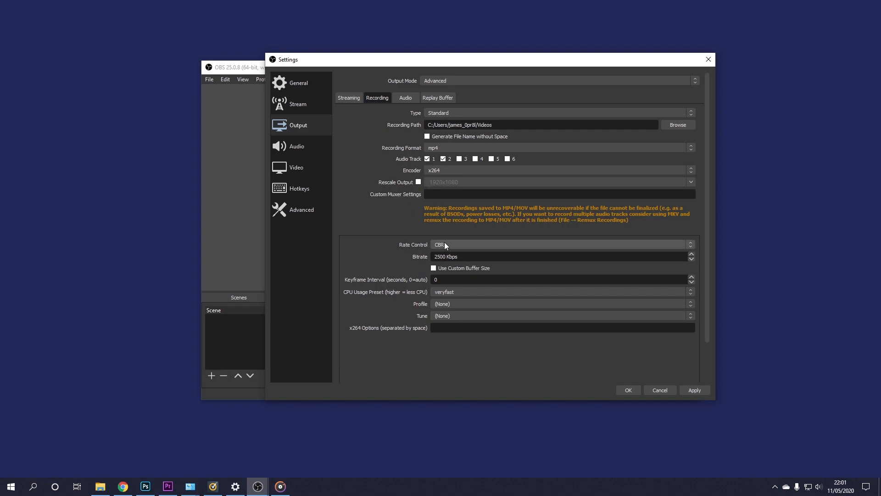
- Set the recording bitrate to 5000 Kbps
{"action": "left_click", "coordinate": [459, 256]}
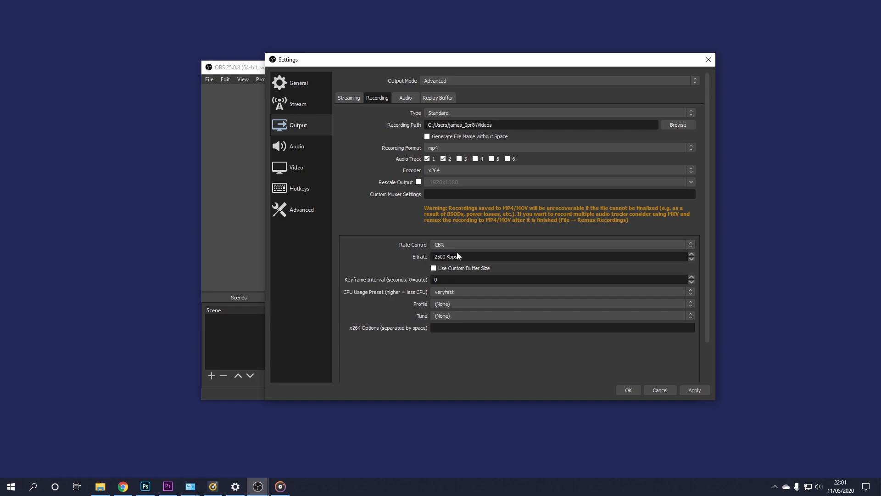
{"action": "left_click_drag", "start_coordinate": [459, 256], "coordinate": [404, 250]}
{"action": "type", "text": "5000"}
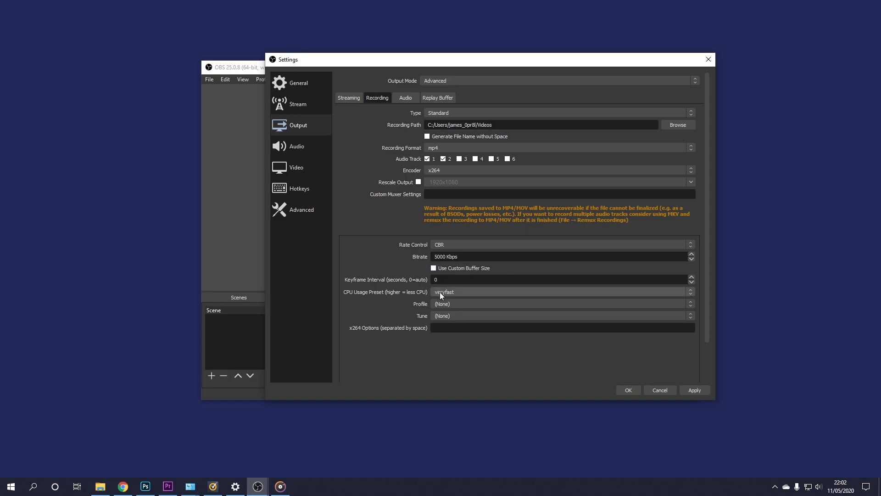
- Keep the x264 CPU usage preset at veryfast, set the profile to high, and save the recording settings
{"action": "left_click", "coordinate": [453, 293]}
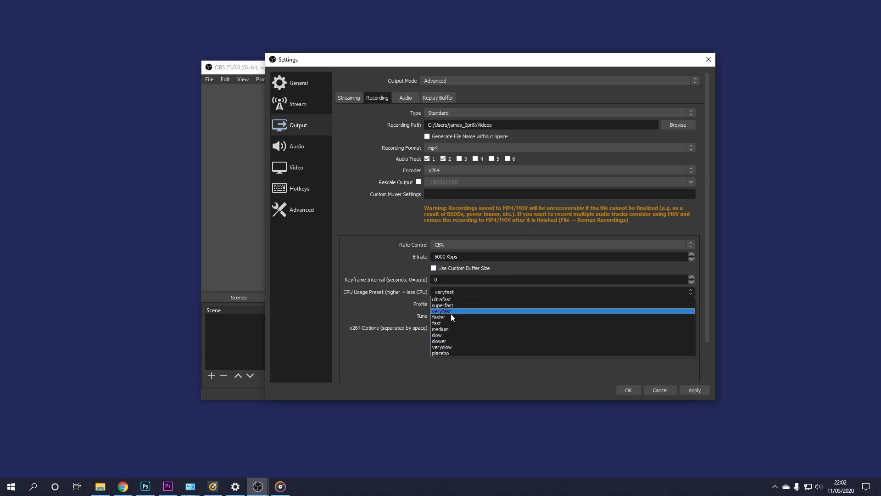
{"action": "left_click", "coordinate": [400, 309]}
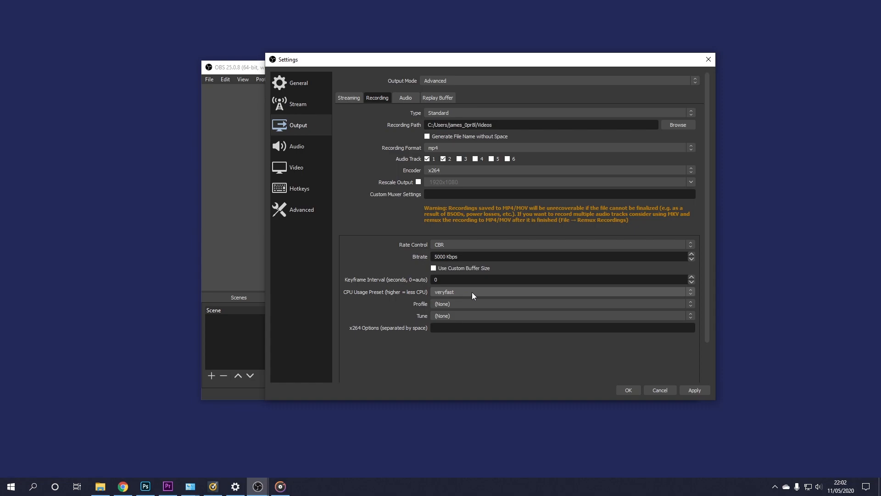
{"action": "left_click", "coordinate": [456, 303]}
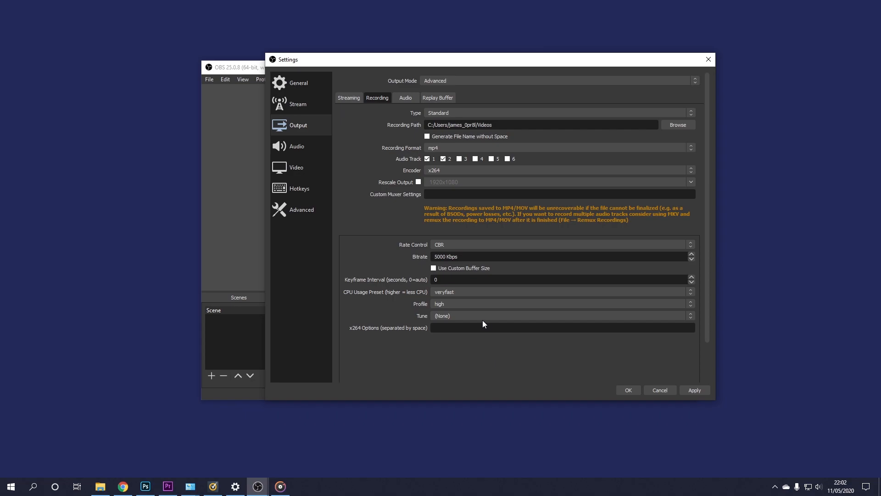
{"action": "left_click", "coordinate": [459, 315]}
{"action": "left_click", "coordinate": [409, 367]}
{"action": "left_click", "coordinate": [695, 390]}
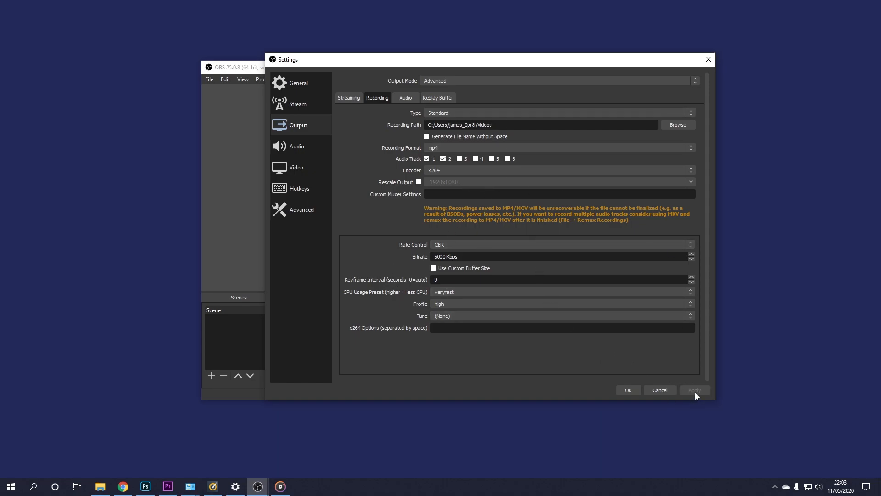
{"action": "left_click", "coordinate": [629, 389]}
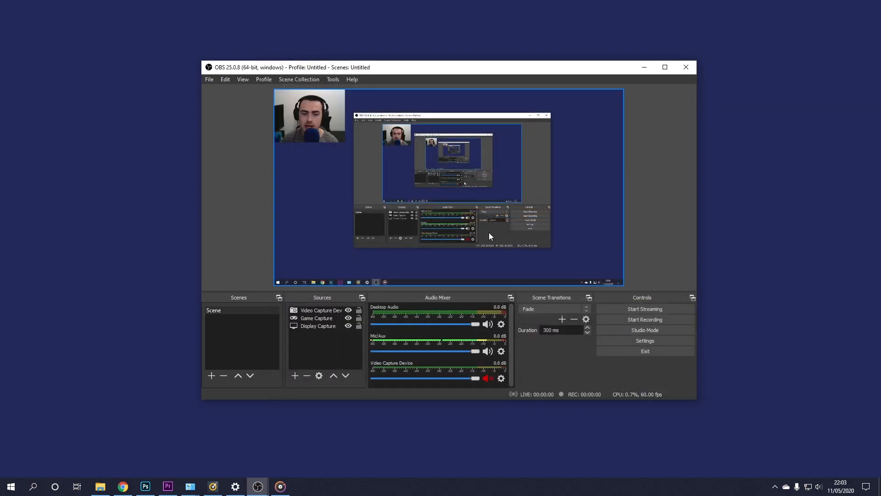
- For the NVIDIA NVENC H.264 (new) recording encoder, keep CBR rate control and set the bitrate to 5000 Kbps
{"action": "left_click", "coordinate": [644, 341]}
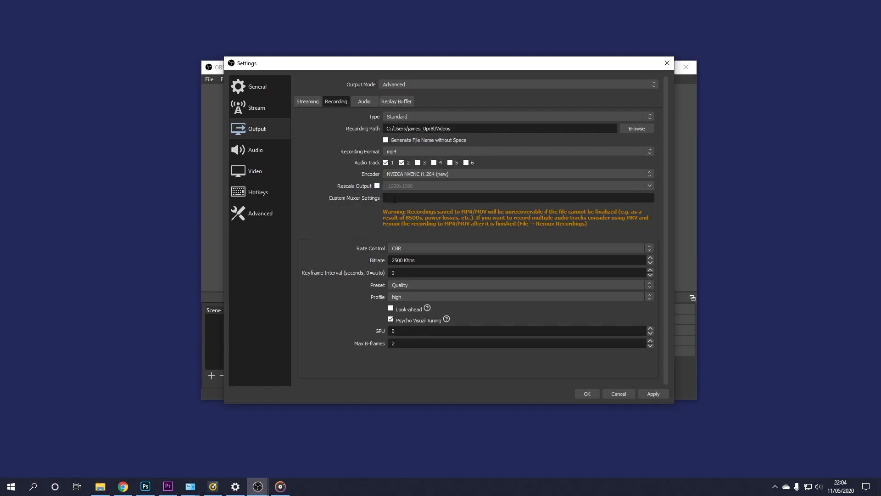
{"action": "left_click", "coordinate": [414, 244]}
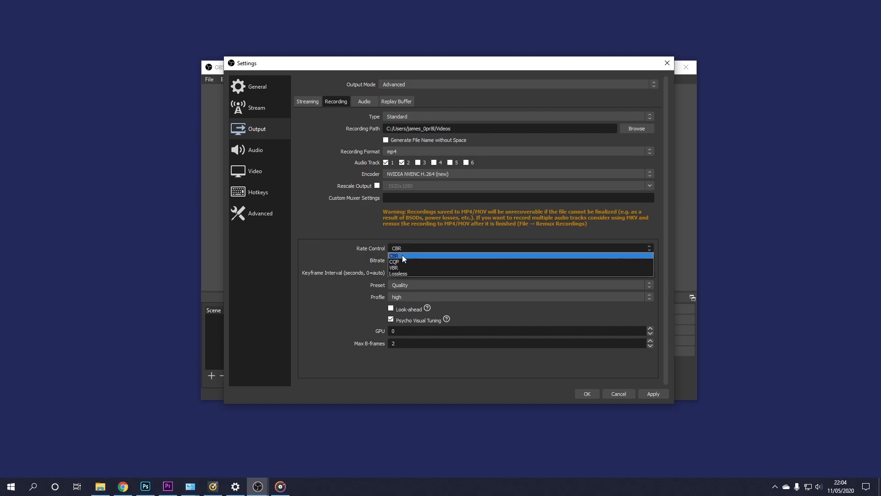
{"action": "left_click", "coordinate": [402, 255]}
{"action": "left_click_drag", "start_coordinate": [423, 260], "coordinate": [382, 256]}
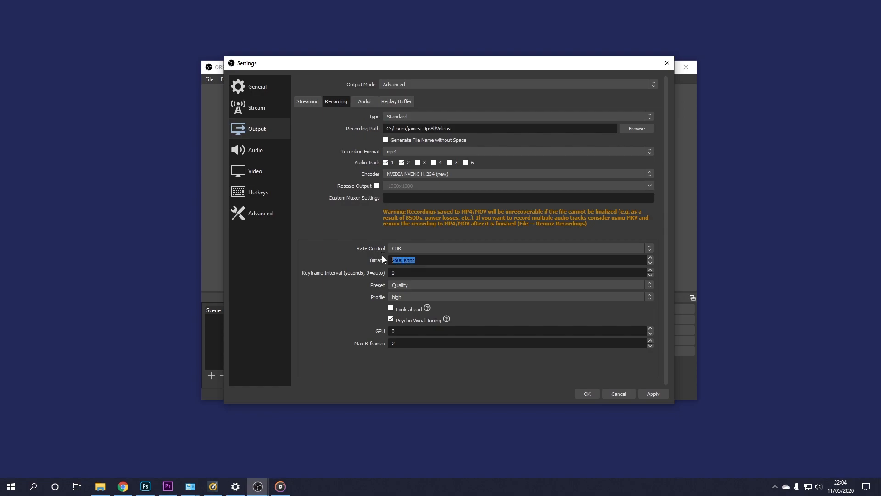
{"action": "type", "text": "55"}
{"action": "key", "text": "BackSpace"}
{"action": "type", "text": "000"}
{"action": "left_click_drag", "start_coordinate": [417, 260], "coordinate": [388, 261]}
- Set the NVENC preset to Max Quality, keep the high profile, and save the recording settings
{"action": "left_click", "coordinate": [431, 285]}
{"action": "left_click", "coordinate": [410, 293]}
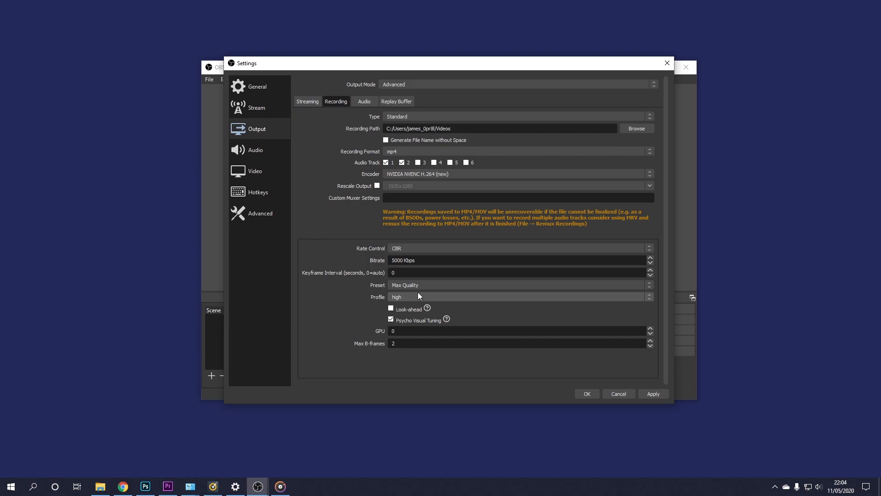
{"action": "left_click", "coordinate": [397, 301]}
{"action": "left_click", "coordinate": [374, 303]}
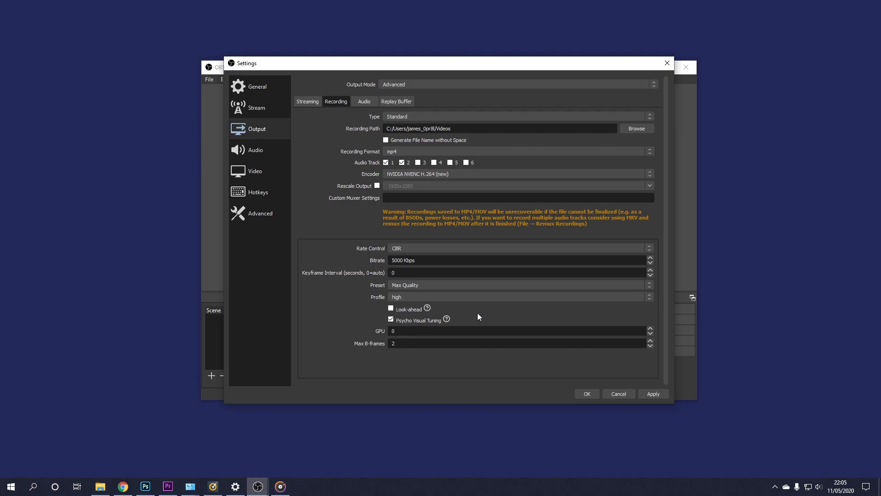
{"action": "mouse_move", "coordinate": [448, 320]}
{"action": "left_click", "coordinate": [595, 393]}
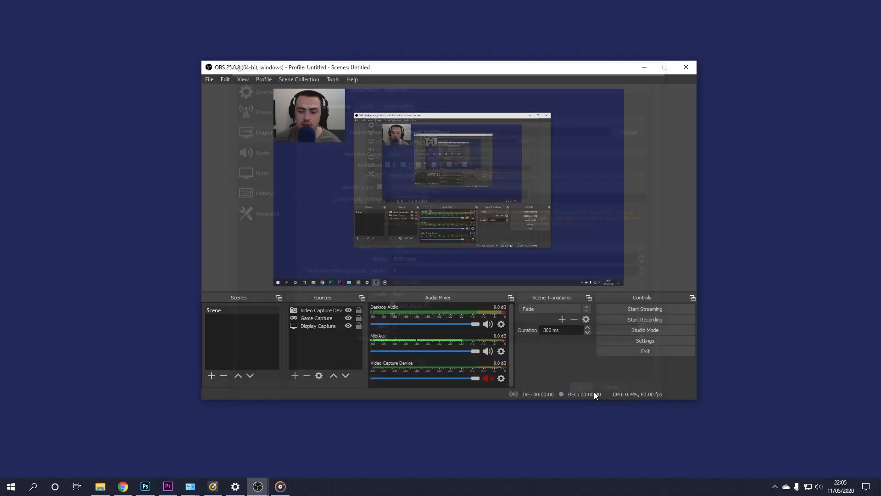
- Review the bitrates and names of the output audio tracks and the replay buffer option in the output settings
{"action": "left_click", "coordinate": [649, 340]}
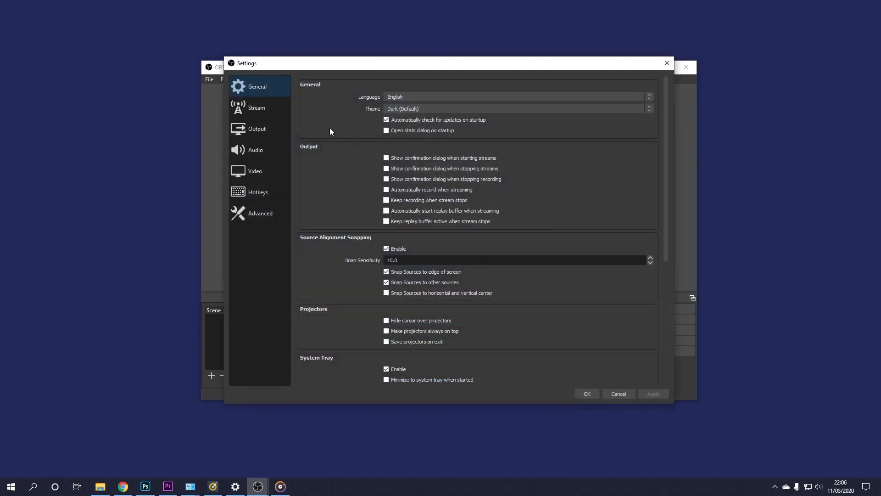
{"action": "left_click", "coordinate": [257, 126]}
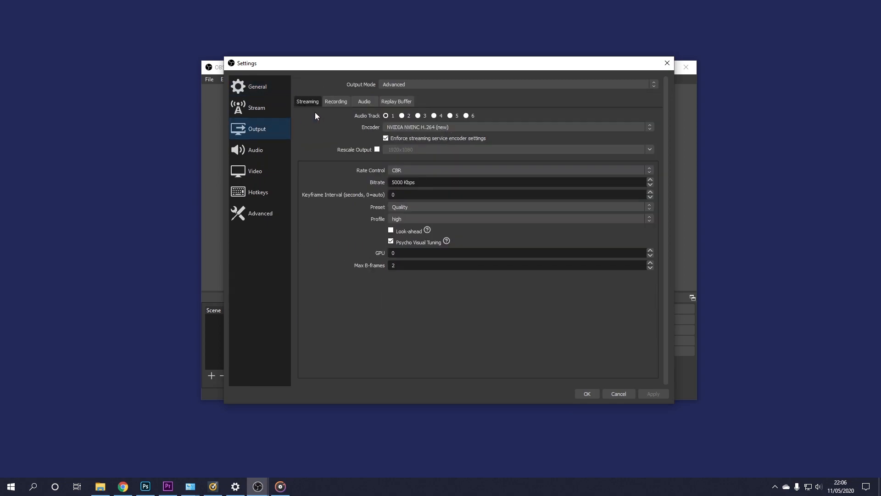
{"action": "left_click", "coordinate": [366, 101]}
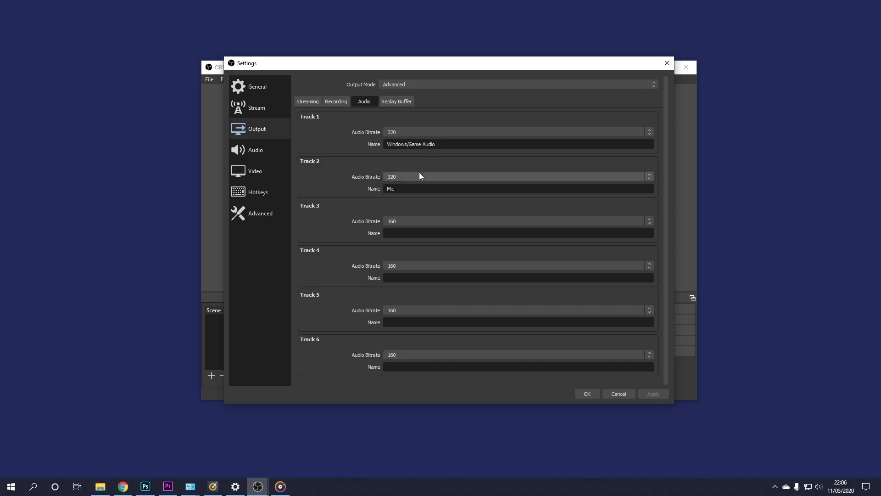
{"action": "double_click", "coordinate": [449, 146]}
{"action": "left_click", "coordinate": [448, 146]}
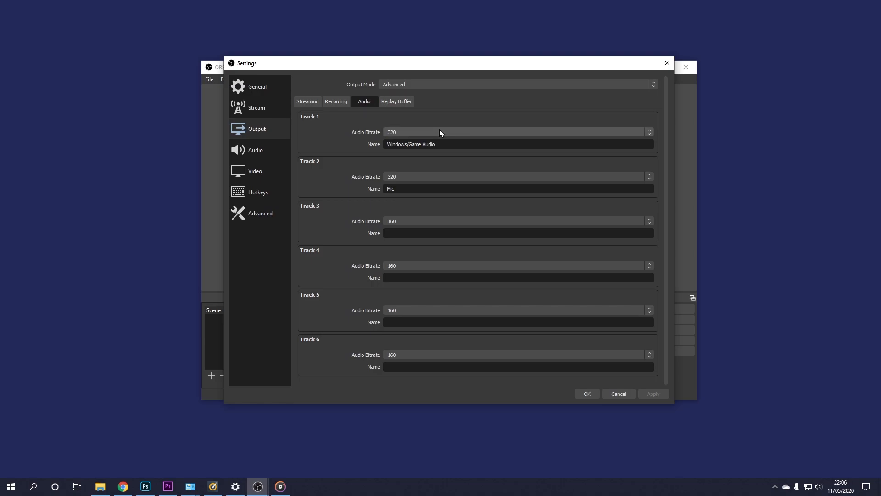
{"action": "left_click", "coordinate": [434, 131]}
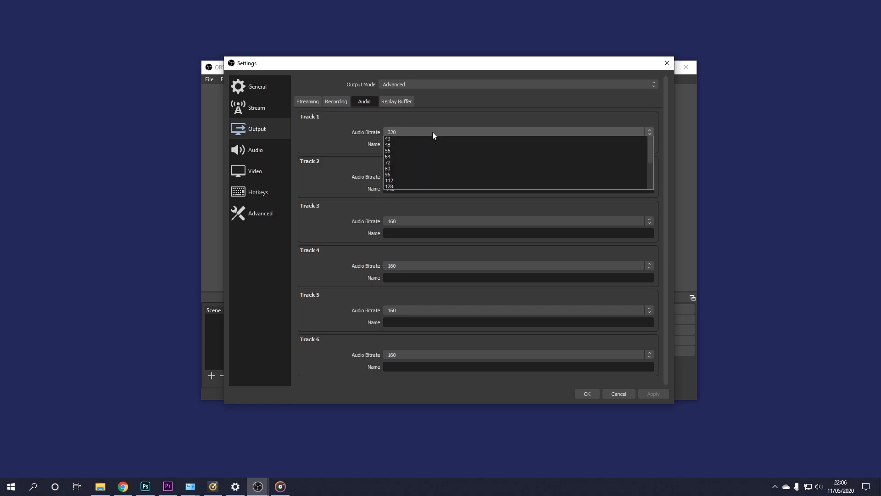
{"action": "left_click", "coordinate": [352, 150]}
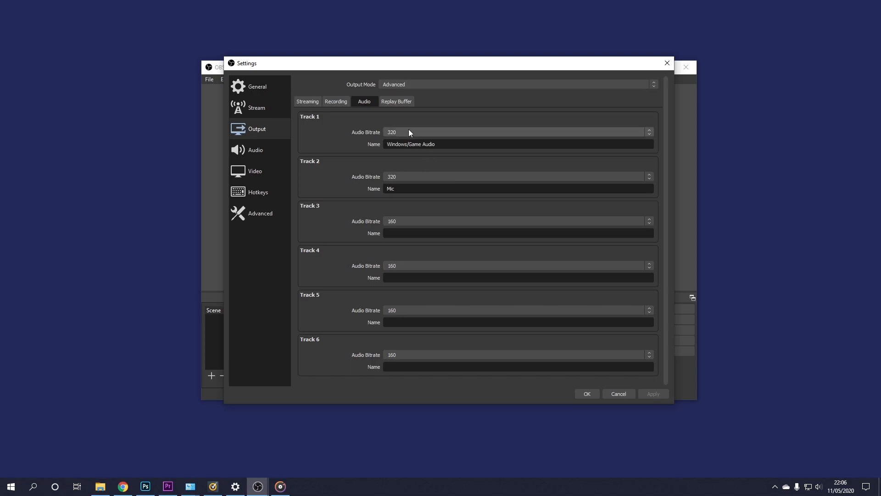
{"action": "left_click", "coordinate": [400, 103]}
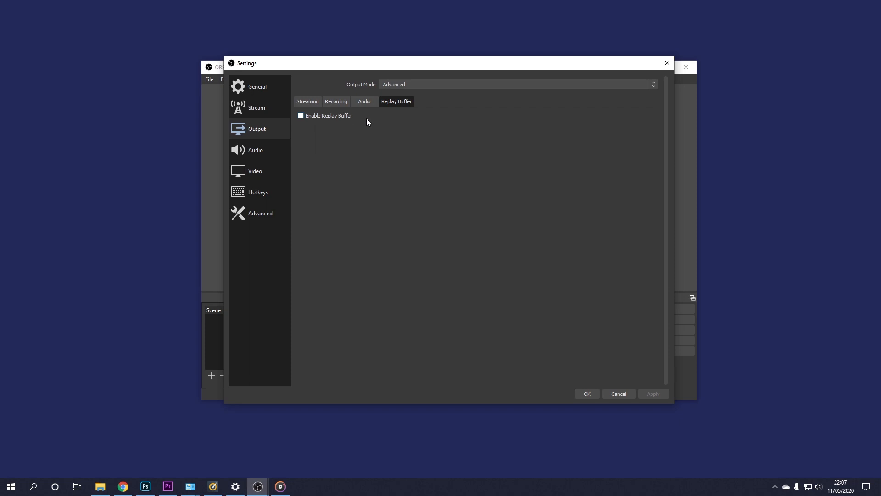
{"action": "left_click", "coordinate": [364, 103]}
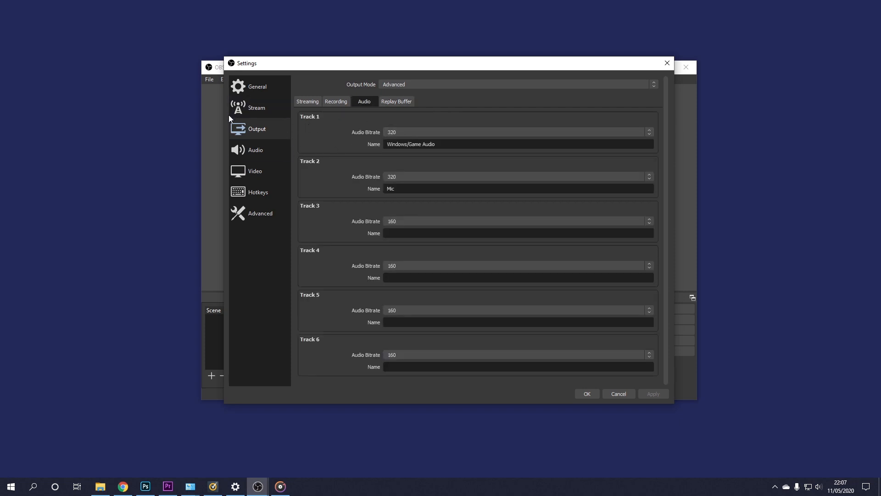
- Review the sample rate and channel options in the audio settings, keeping 44.1 kHz and Stereo
{"action": "left_click", "coordinate": [259, 152]}
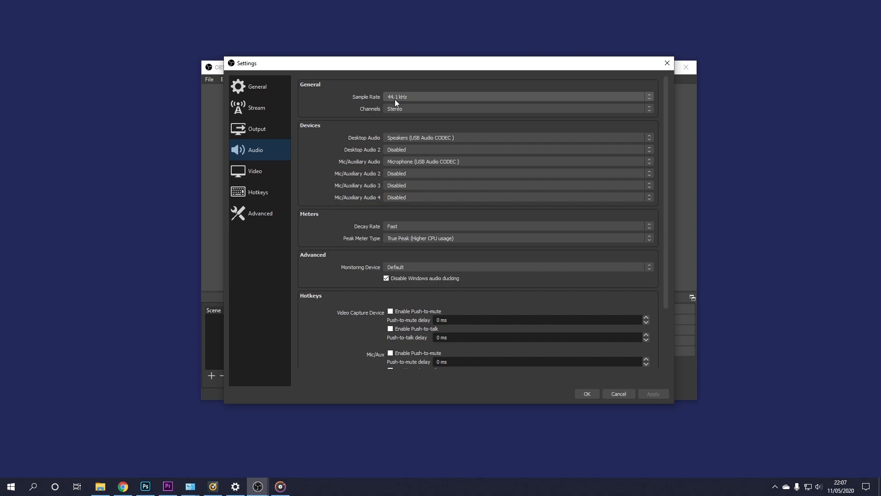
{"action": "left_click", "coordinate": [407, 97]}
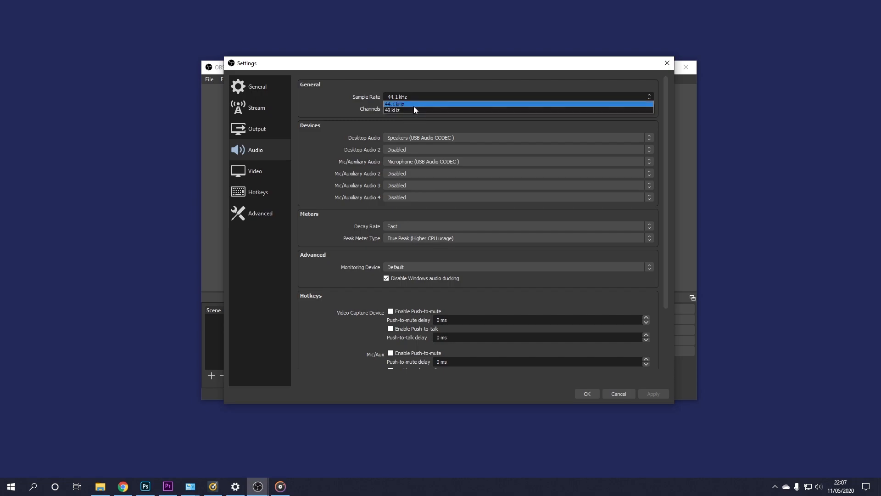
{"action": "left_click", "coordinate": [402, 105]}
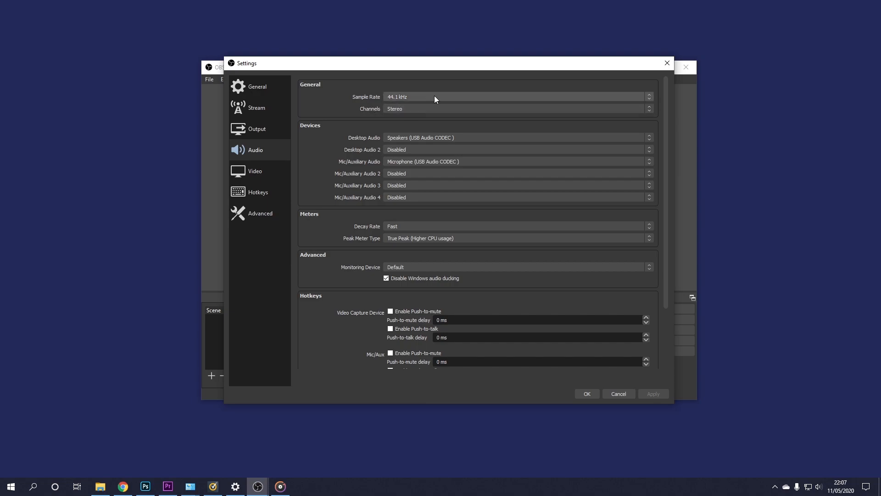
{"action": "left_click", "coordinate": [400, 108]}
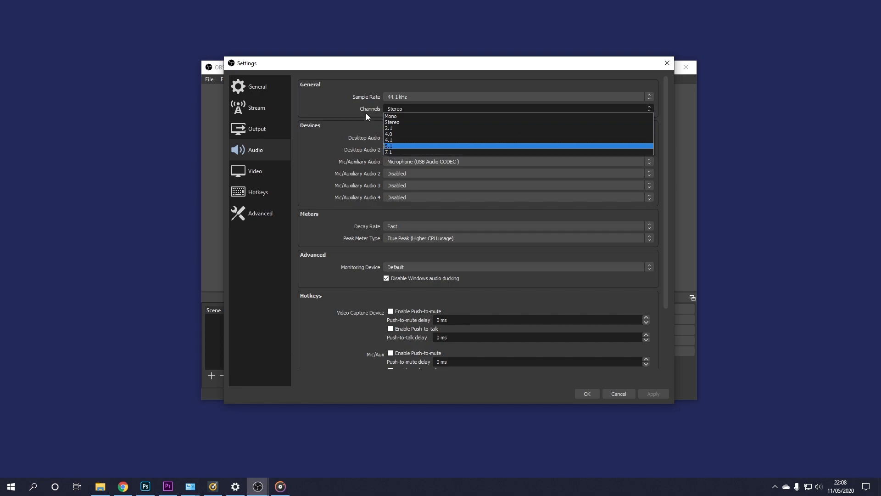
{"action": "left_click", "coordinate": [407, 111]}
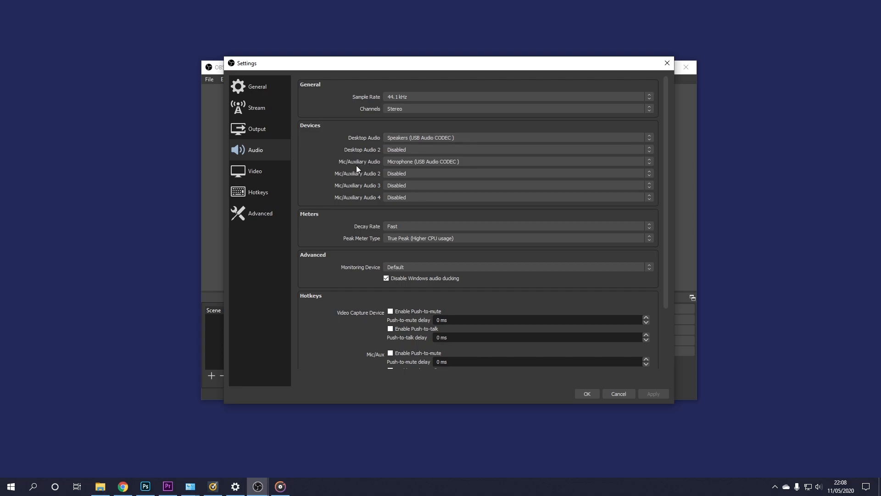
- Check the microphone and desktop audio device choices, keeping Microphone (USB Audio CODEC) and Speakers (USB Audio CODEC)
{"action": "left_click", "coordinate": [409, 162]}
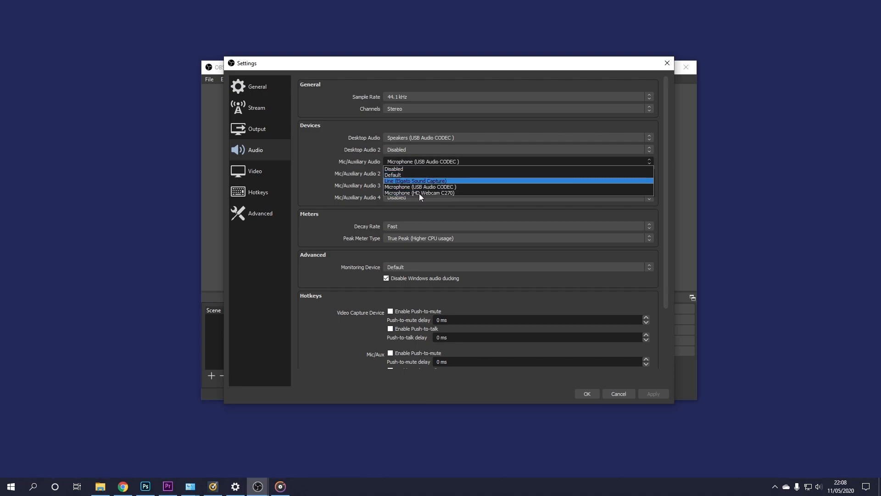
{"action": "left_click", "coordinate": [433, 137]}
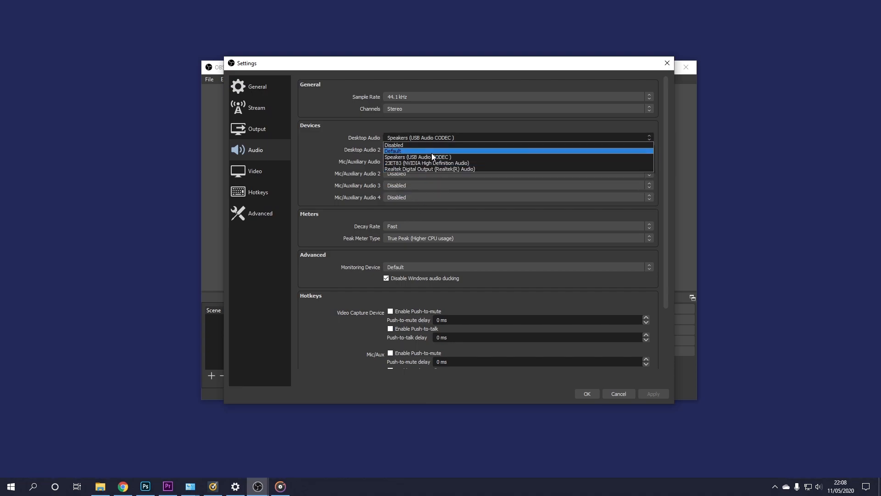
{"action": "left_click", "coordinate": [435, 157]}
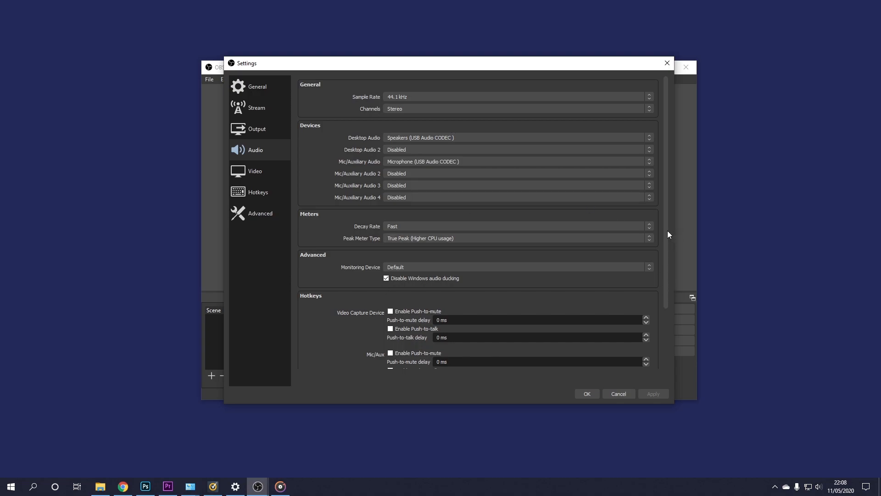
- Compare the base canvas resolution in the video settings with the display resolution in the Windows display settings
{"action": "left_click", "coordinate": [255, 170]}
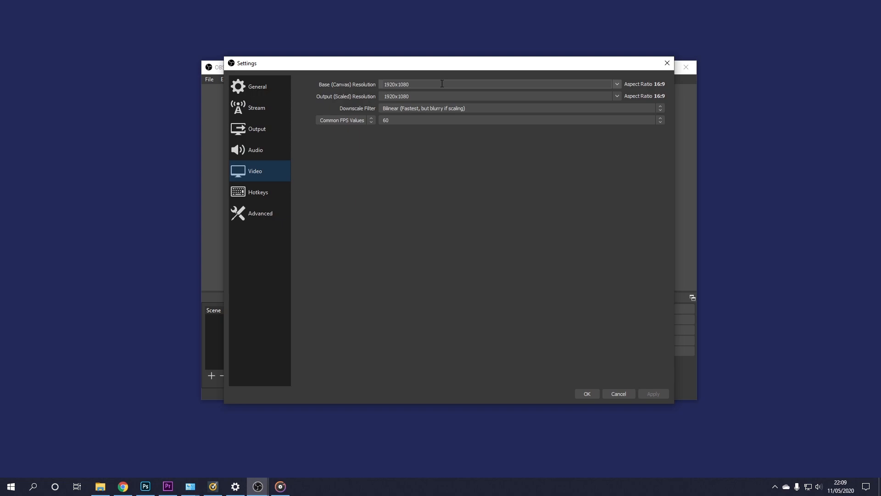
{"action": "left_click", "coordinate": [502, 85]}
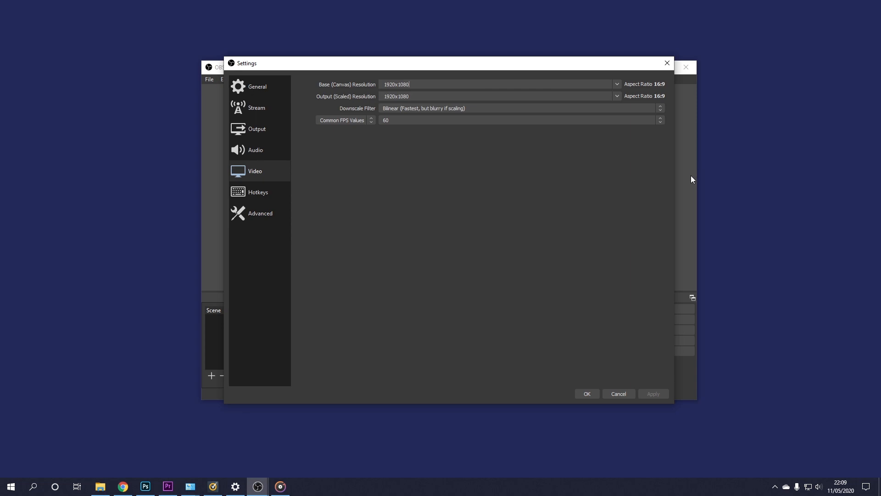
{"action": "right_click", "coordinate": [754, 278]}
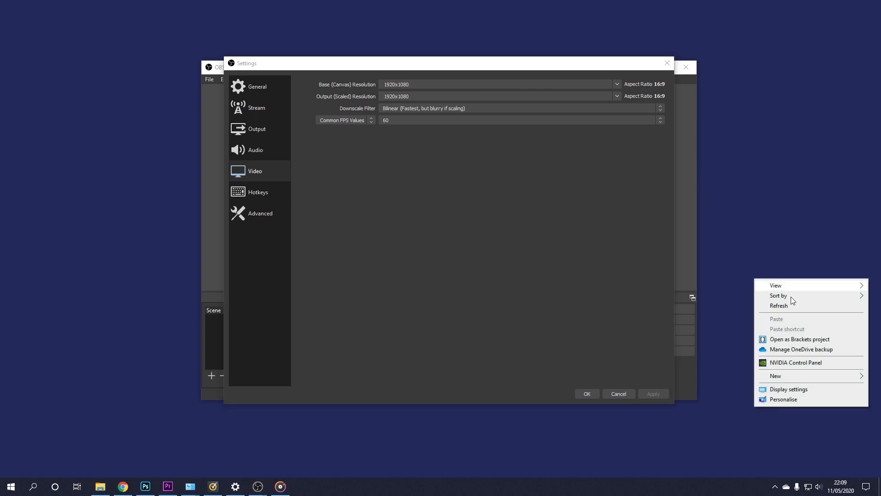
{"action": "left_click", "coordinate": [789, 388]}
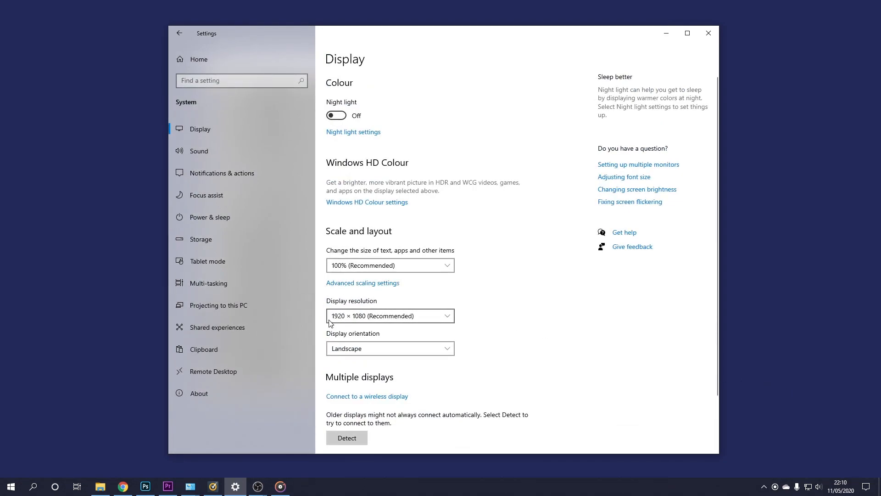
{"action": "left_click", "coordinate": [709, 33]}
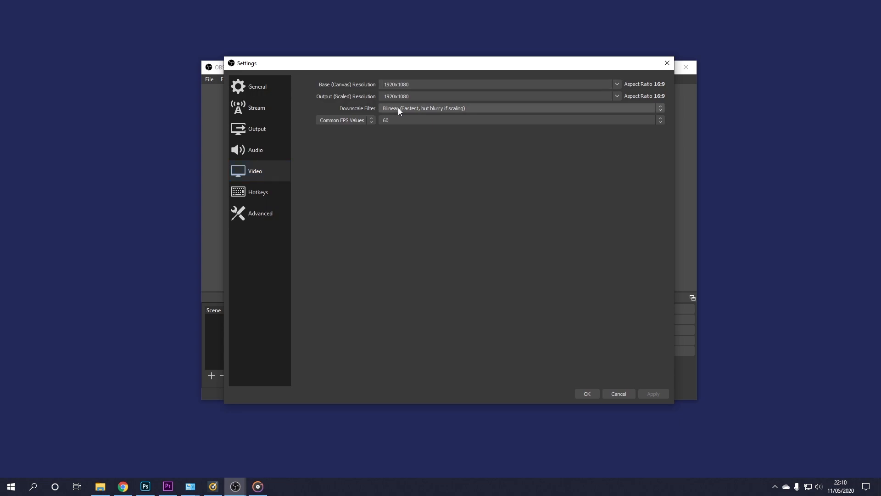
- Review the downscale filter choices in the video settings, keeping Bilinear (Fastest, but blurry if scaling)
{"action": "left_click", "coordinate": [398, 108]}
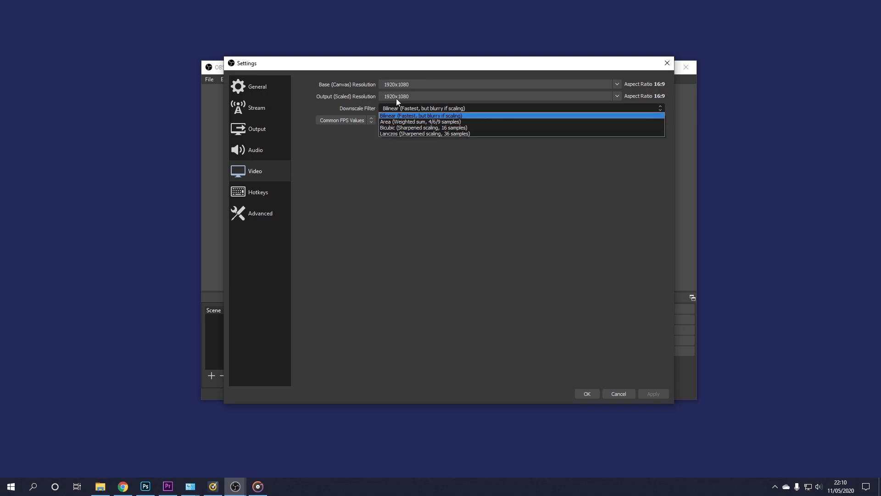
{"action": "left_click", "coordinate": [395, 115]}
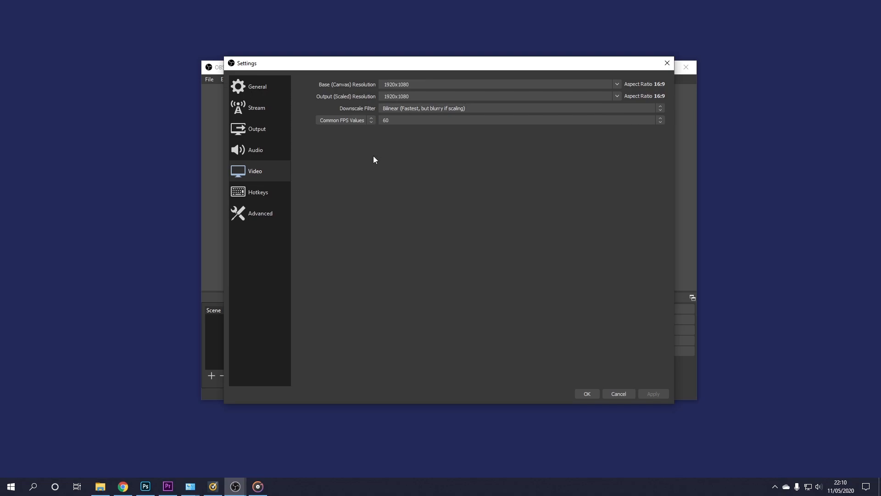
{"action": "left_click", "coordinate": [406, 107]}
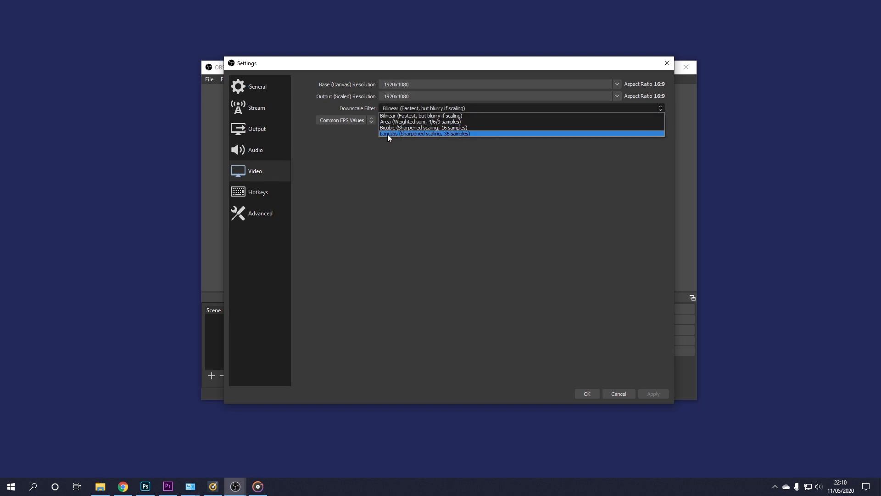
{"action": "left_click", "coordinate": [435, 147]}
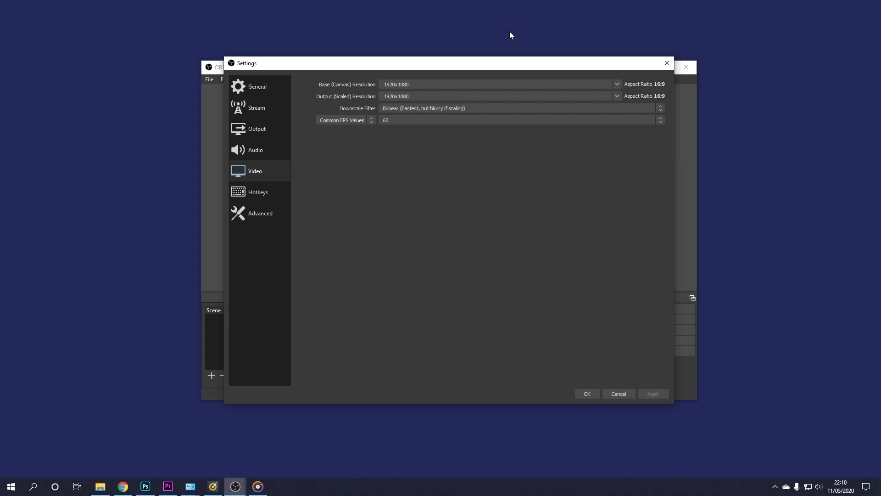
- Review the common FPS values in the video settings, keeping 60
{"action": "left_click", "coordinate": [417, 124]}
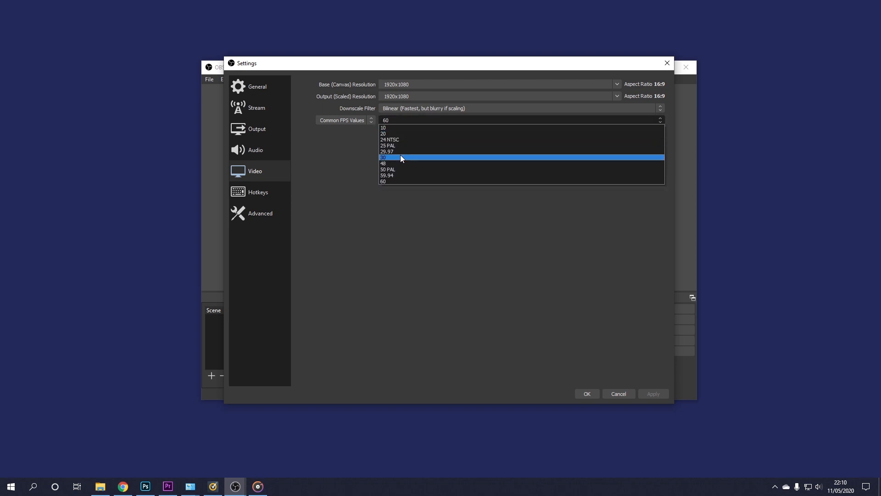
{"action": "left_click", "coordinate": [397, 186]}
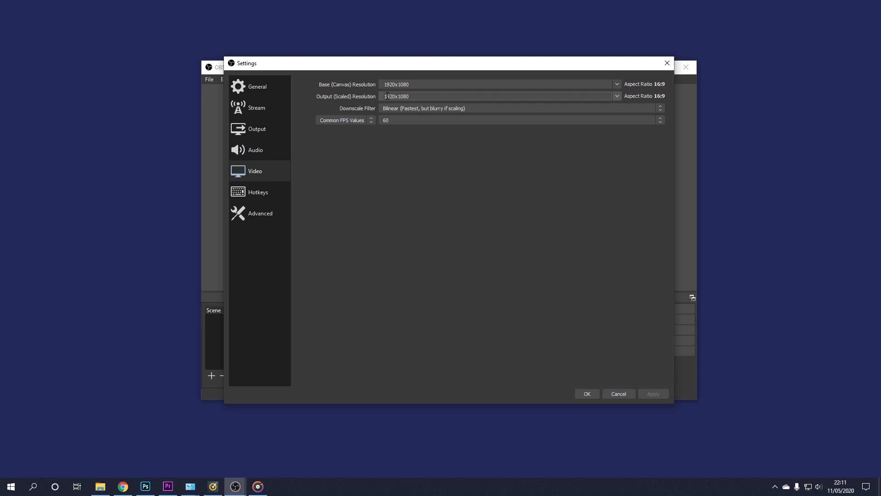
{"action": "left_click", "coordinate": [391, 120]}
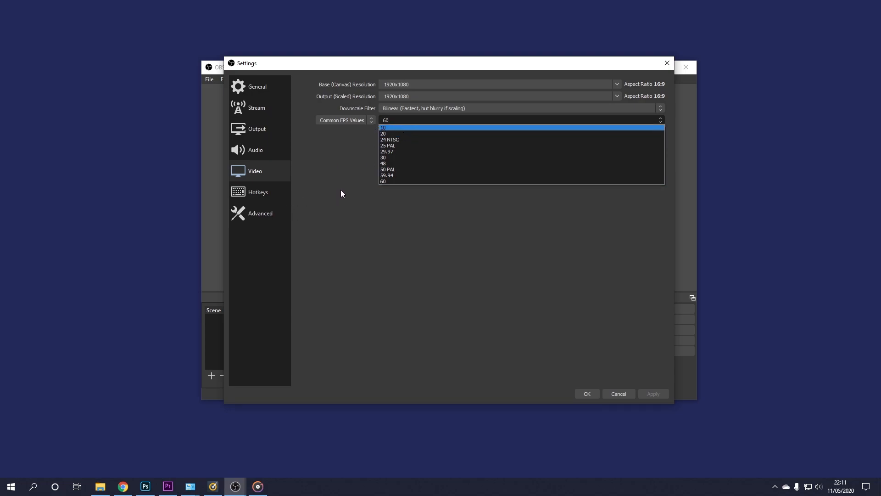
{"action": "left_click", "coordinate": [414, 181]}
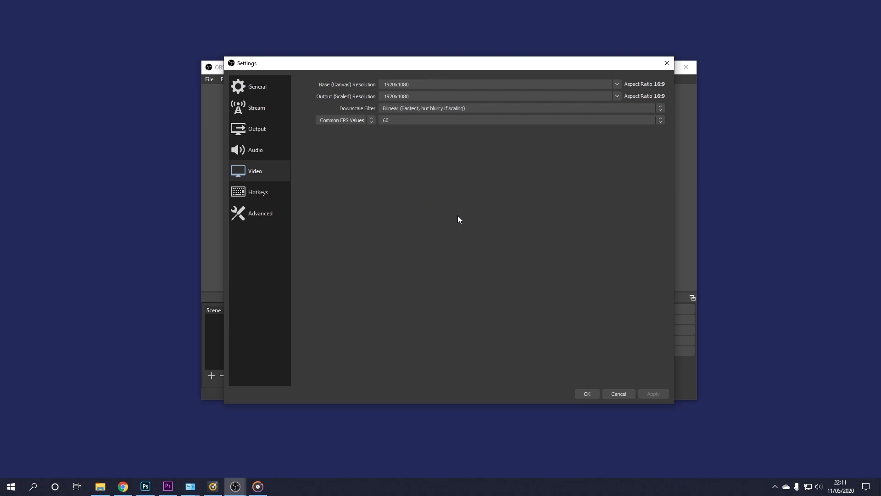
- Try Ctrl + R as the Start Recording hotkey and Backspace as the Stop Recording hotkey, and clear both assignments
{"action": "left_click", "coordinate": [261, 195]}
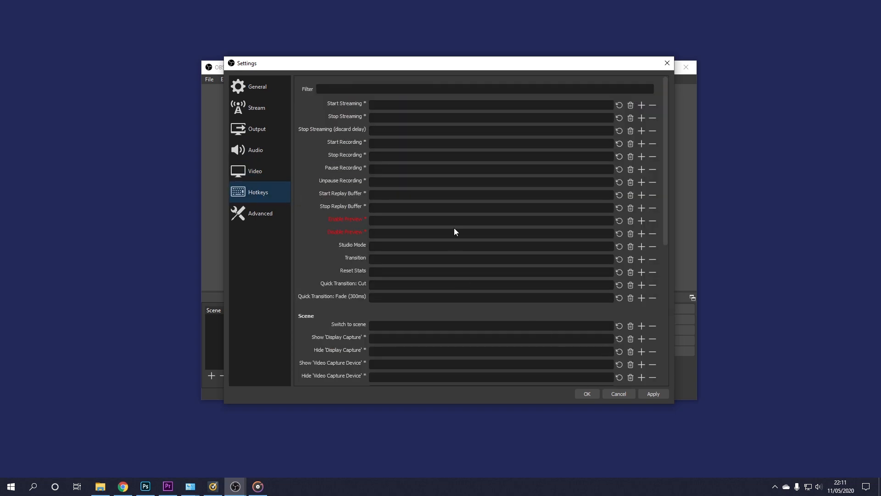
{"action": "left_click", "coordinate": [403, 146]}
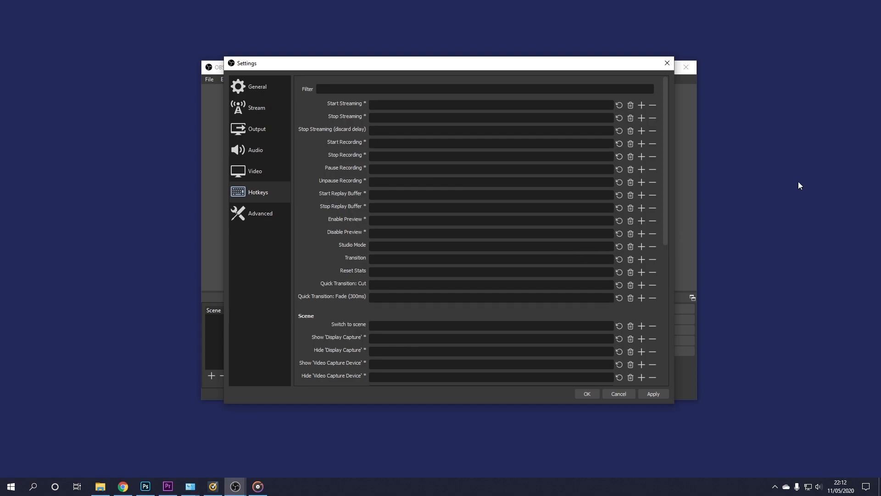
{"action": "key", "text": "ctrl+r"}
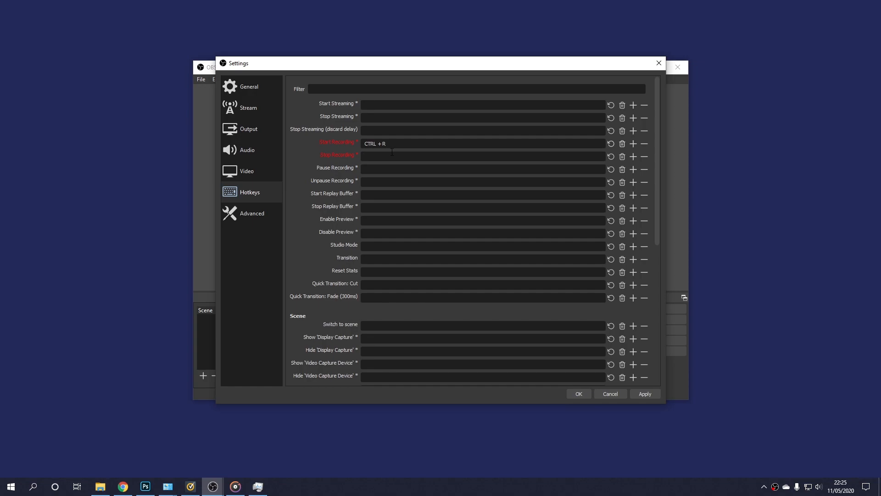
{"action": "key", "text": "ctrl"}
{"action": "key", "text": "BackSpace"}
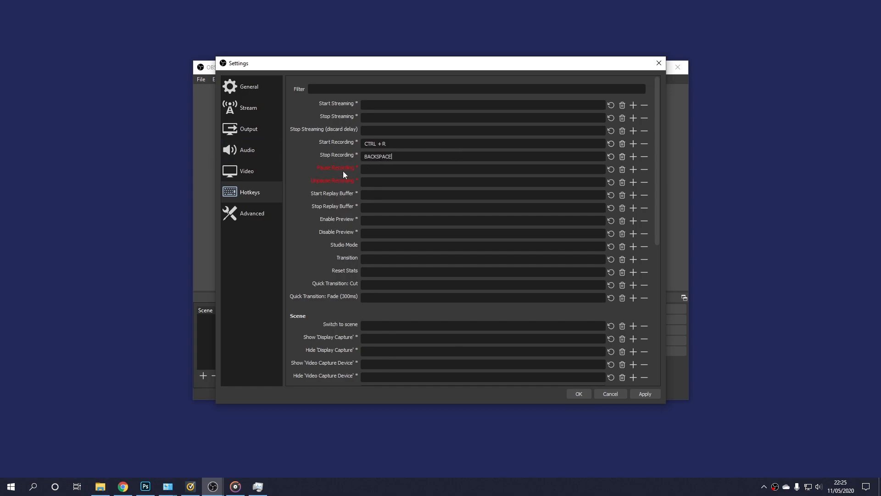
{"action": "left_click", "coordinate": [623, 157]}
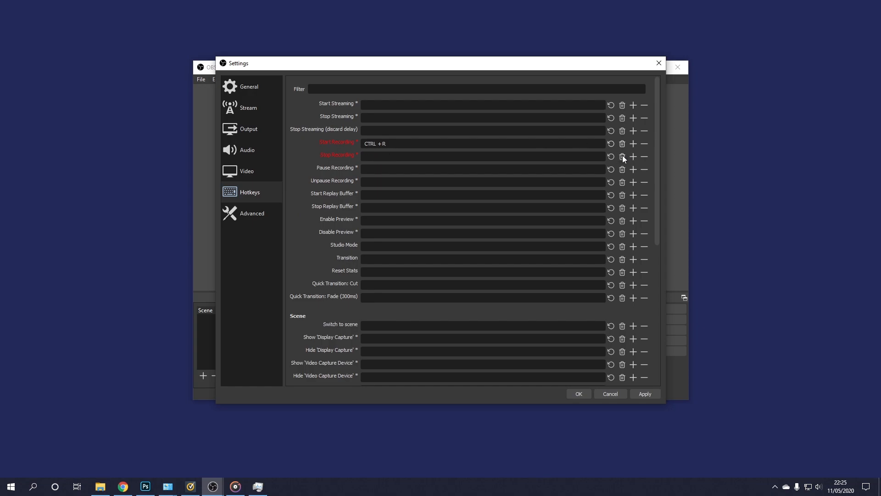
{"action": "left_click", "coordinate": [623, 144]}
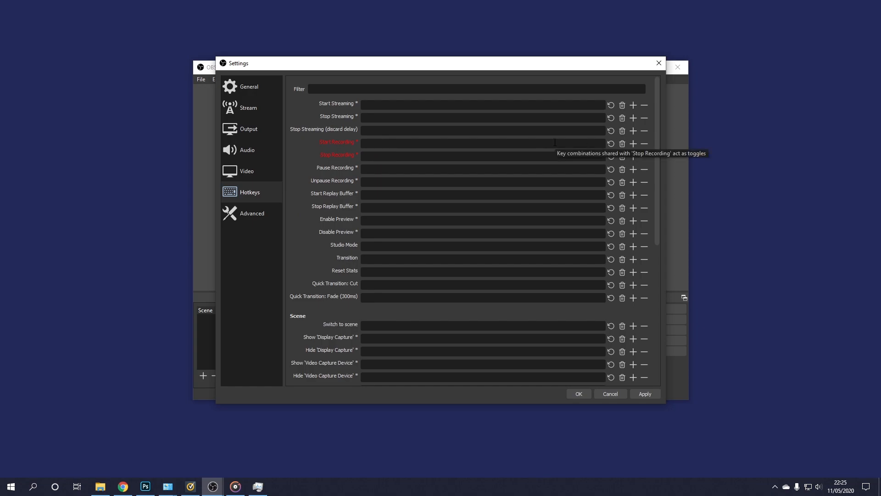
- Check the color format, color space and color range in the advanced settings, keeping NV12, 709 and Full
{"action": "left_click", "coordinate": [257, 213]}
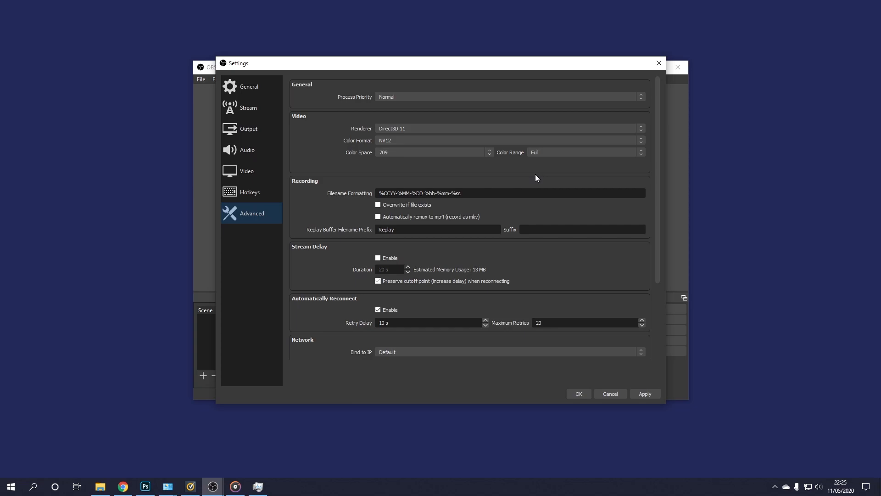
{"action": "left_click", "coordinate": [388, 139]}
{"action": "left_click", "coordinate": [330, 150]}
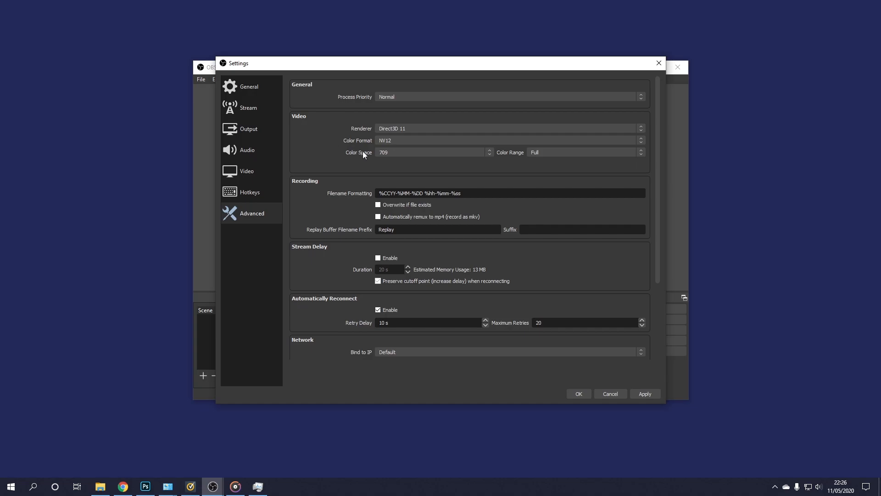
{"action": "left_click", "coordinate": [383, 153]}
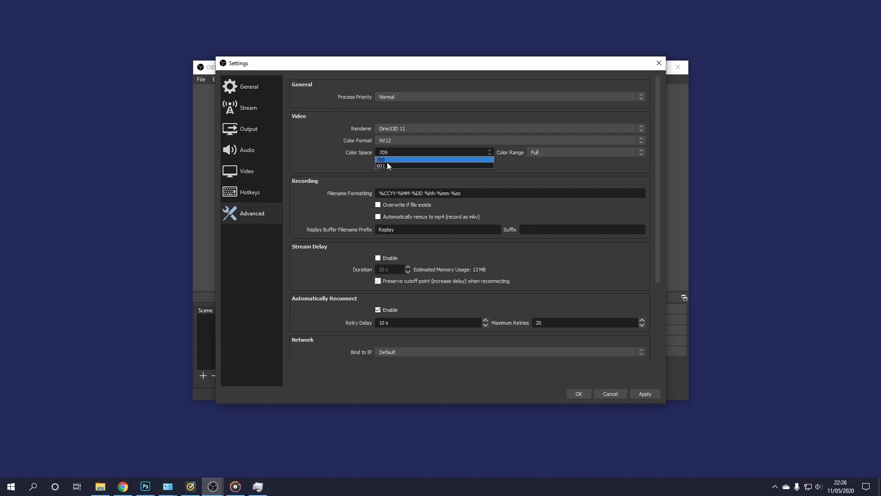
{"action": "left_click", "coordinate": [505, 168]}
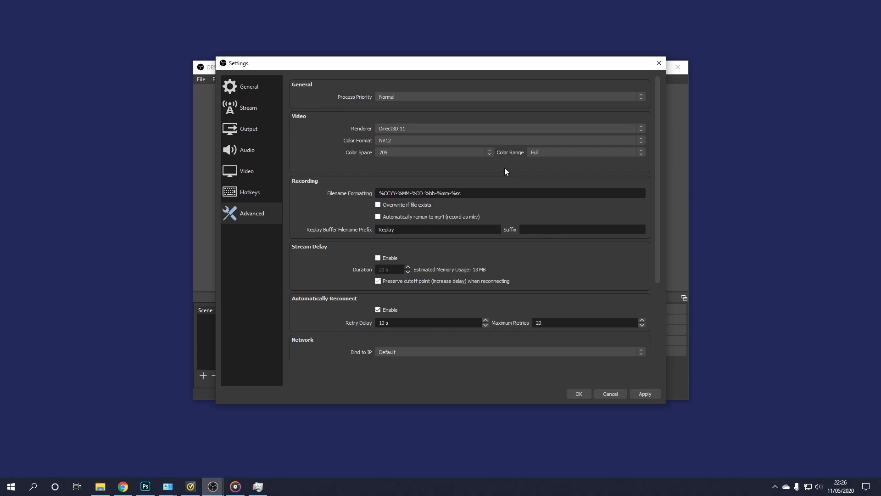
{"action": "left_click", "coordinate": [531, 155]}
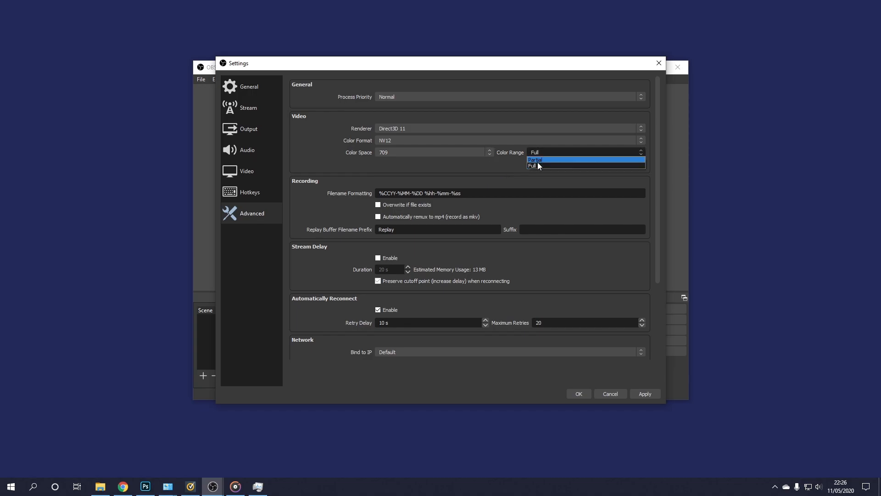
{"action": "left_click", "coordinate": [505, 165]}
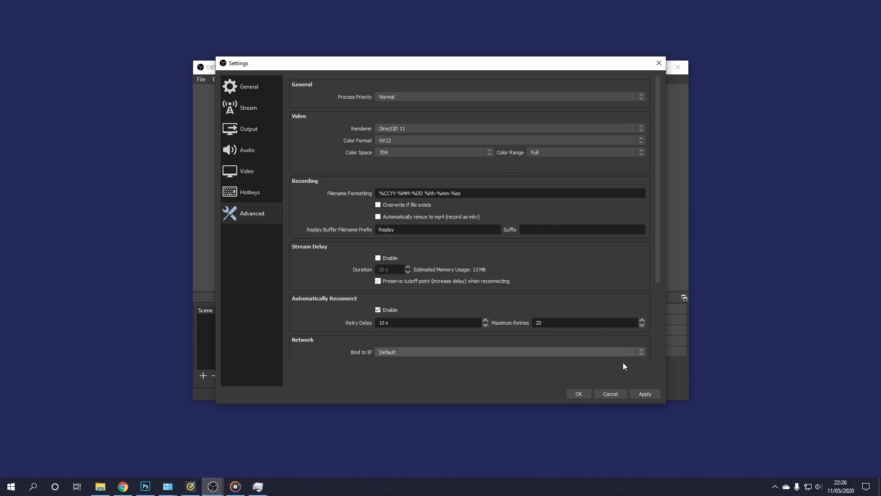
- Apply and close the settings, and start recording the scene with the webcam overlay
{"action": "left_click", "coordinate": [645, 394]}
{"action": "left_click", "coordinate": [580, 394]}
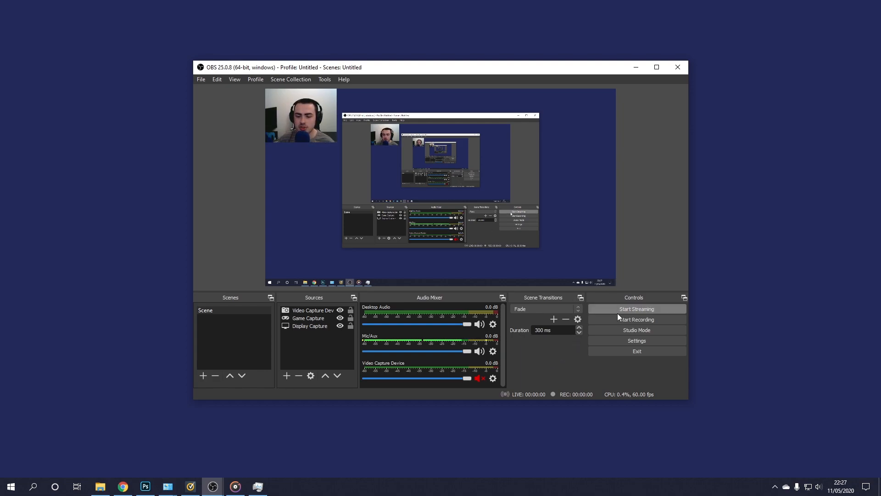
{"action": "left_click", "coordinate": [654, 318]}
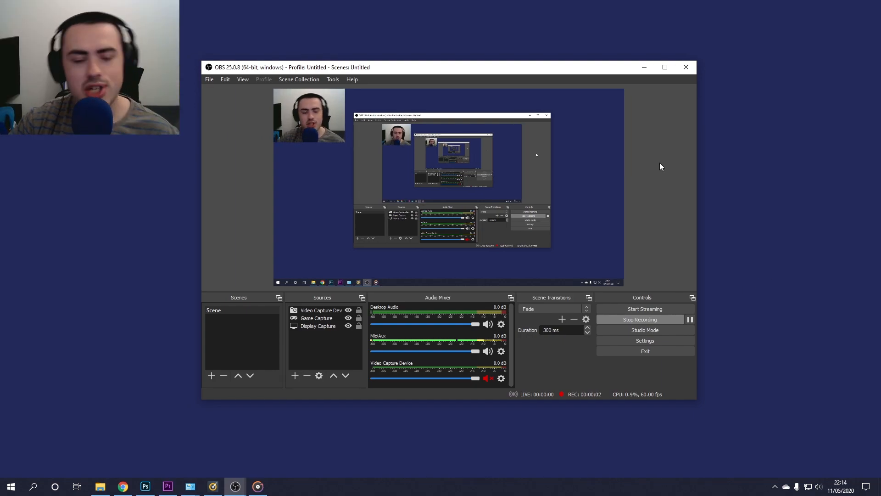
{"action": "left_click", "coordinate": [320, 119]}
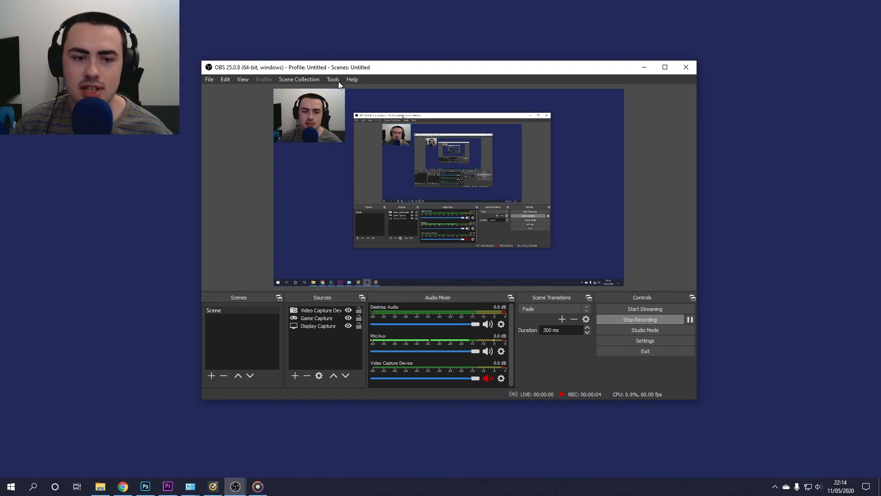
{"action": "left_click", "coordinate": [361, 159]}
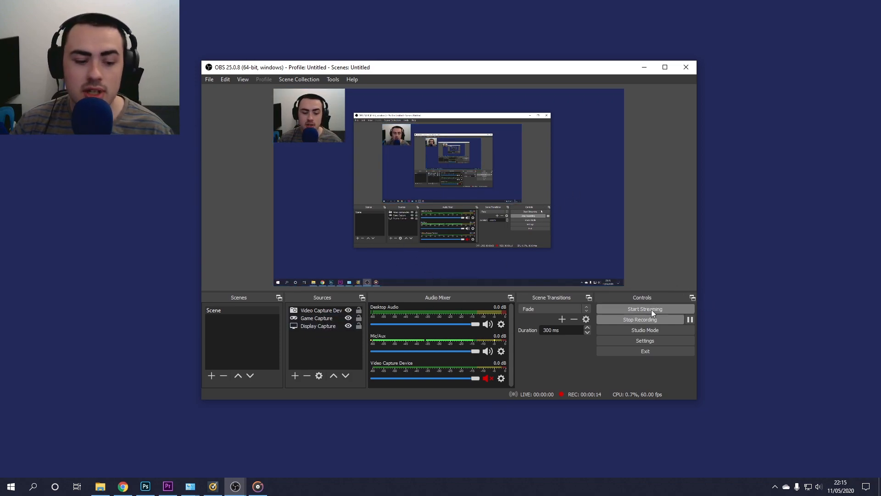
- Switch to the music player, play the loaded song to test the desktop audio capture, and minimize the player
{"action": "left_click", "coordinate": [256, 488]}
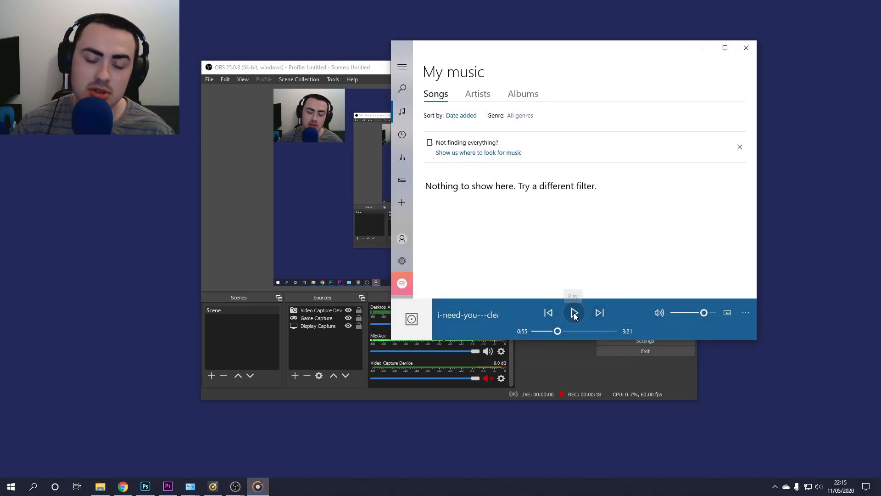
{"action": "left_click", "coordinate": [573, 313]}
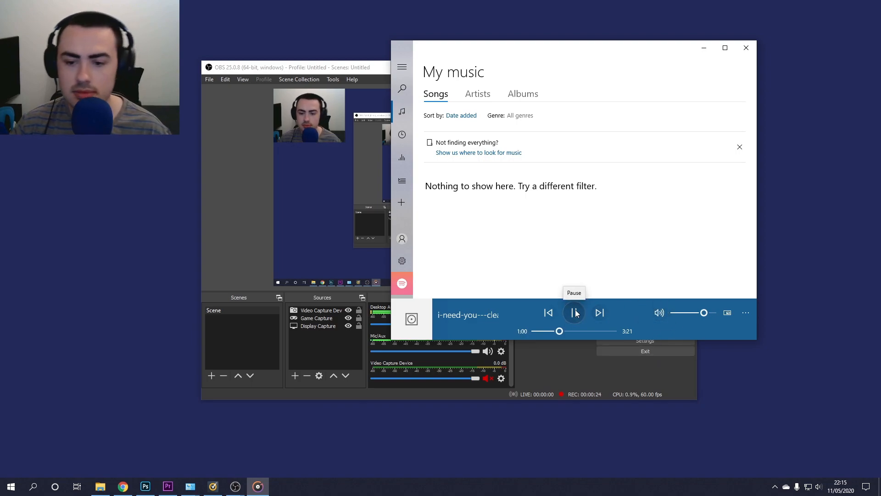
{"action": "left_click", "coordinate": [705, 48]}
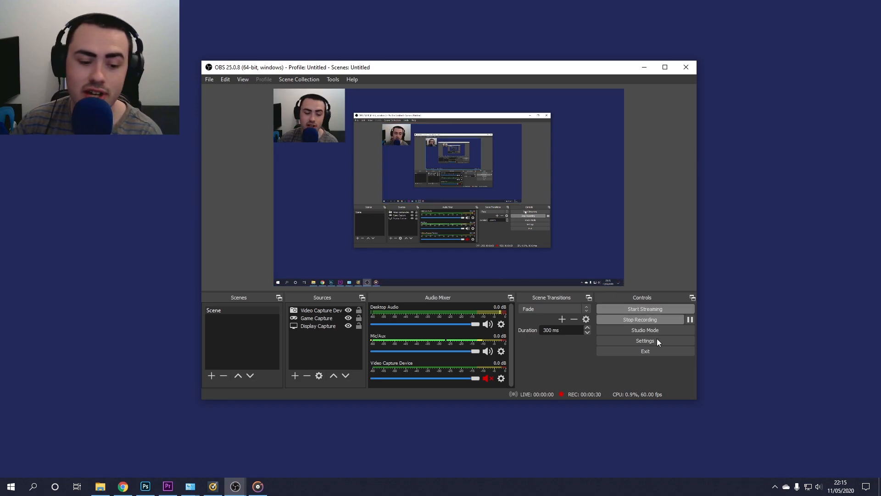
- Switch to Cities: Skylines, dismiss the What's New window, and start a new game on the Pearl Bay map to test game capture
{"action": "left_click", "coordinate": [775, 486]}
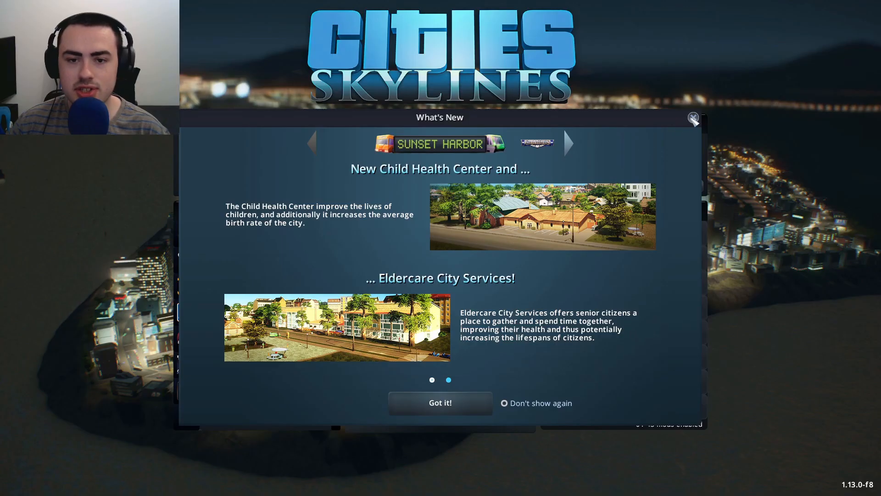
{"action": "left_click", "coordinate": [693, 119]}
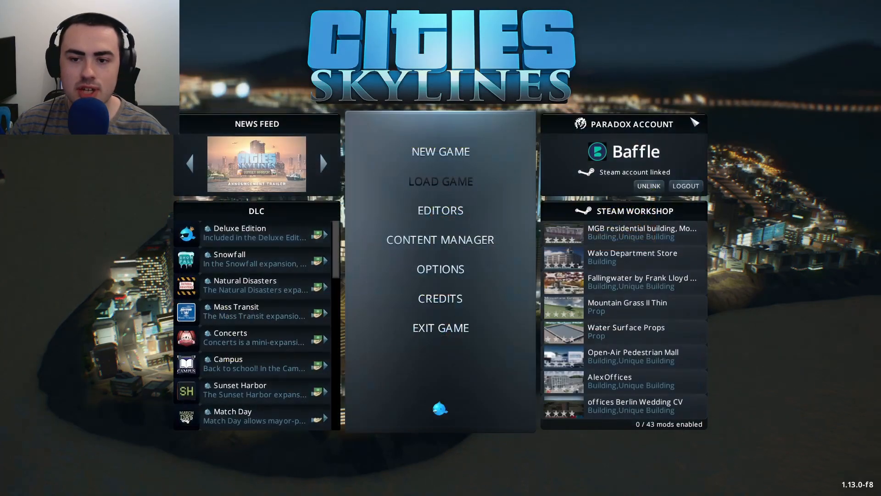
{"action": "left_click", "coordinate": [440, 154]}
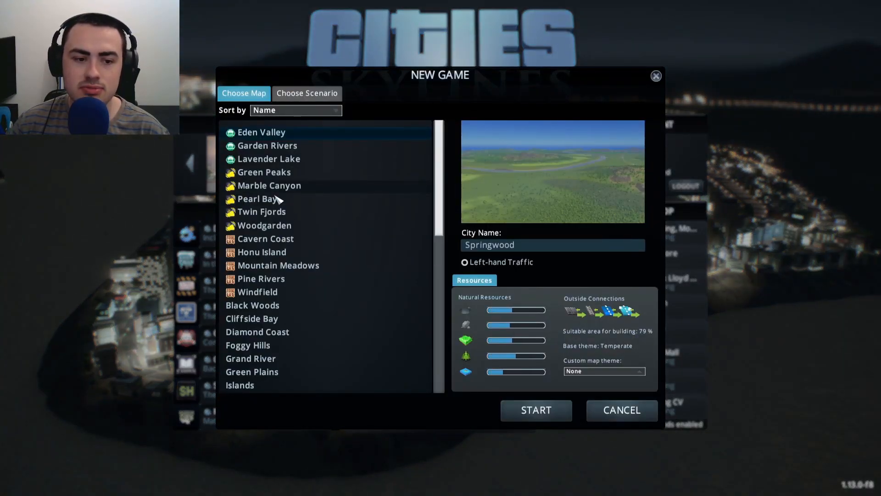
{"action": "left_click", "coordinate": [293, 202]}
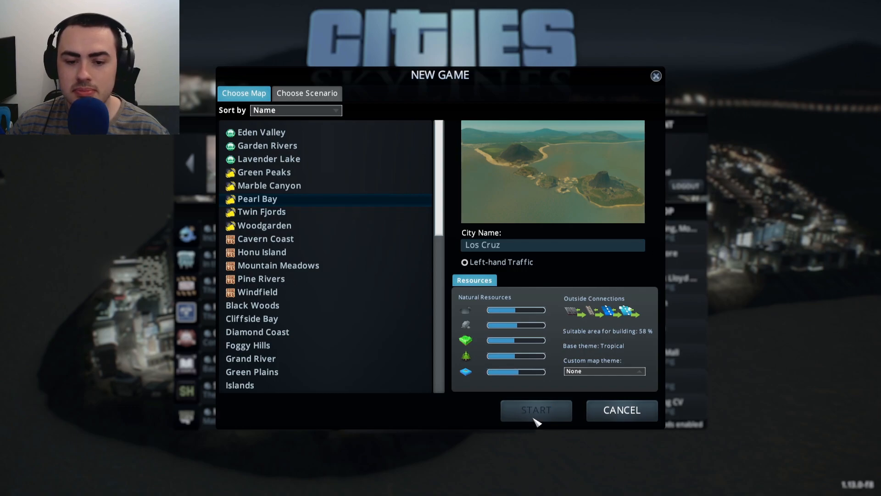
{"action": "left_click", "coordinate": [534, 418]}
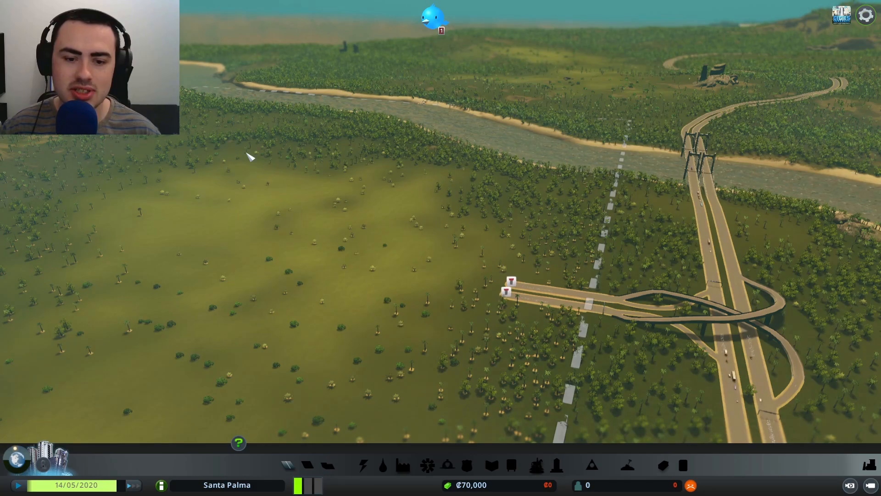
{"action": "left_click_drag", "start_coordinate": [313, 73], "coordinate": [442, 249]}
{"action": "scroll", "coordinate": [442, 249], "scroll_direction": "up", "scroll_amount": 5}
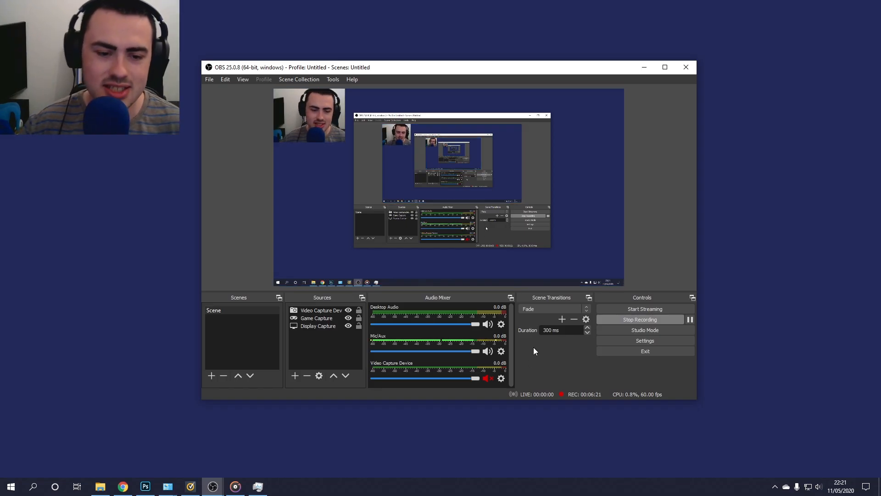
- Switch back to OBS, select the Video Capture Device source, and minimize the OBS window
{"action": "mouse_move", "coordinate": [408, 73]}
{"action": "left_mouse_down"}
{"action": "mouse_move", "coordinate": [495, 90]}
{"action": "mouse_move", "coordinate": [399, 71]}
{"action": "left_mouse_up"}
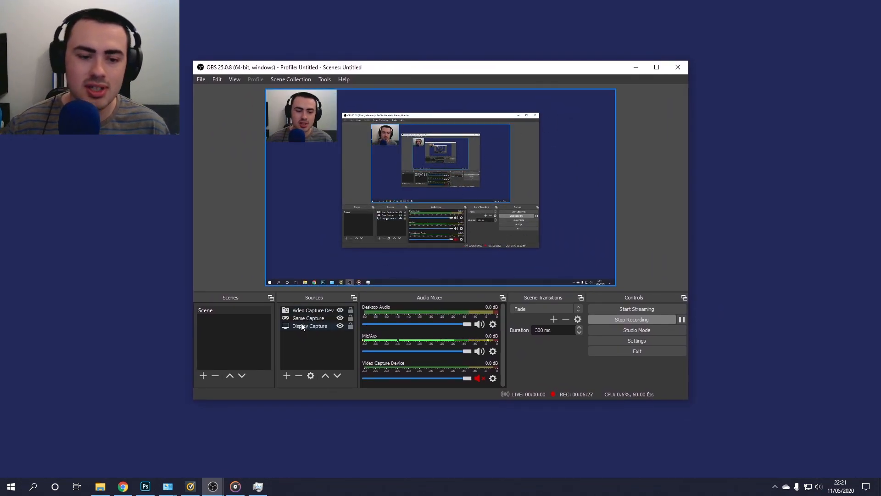
{"action": "left_click", "coordinate": [314, 312]}
{"action": "left_click", "coordinate": [315, 315]}
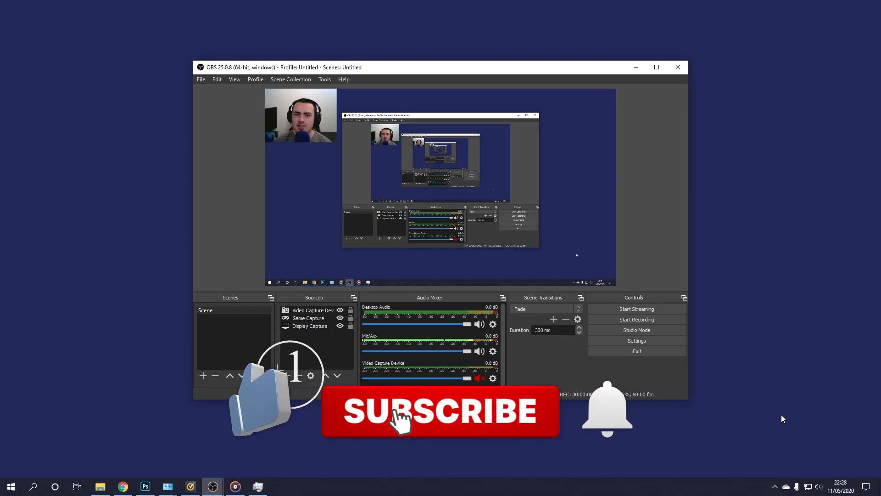
{"action": "left_click", "coordinate": [636, 67]}
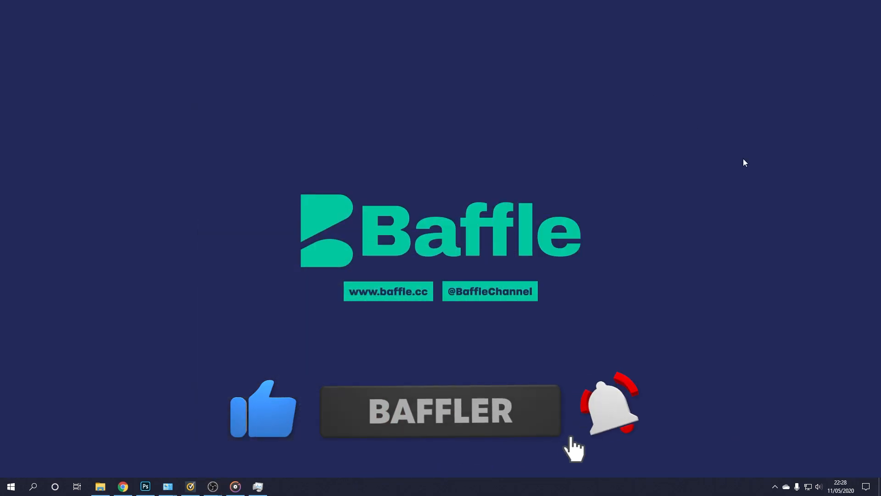